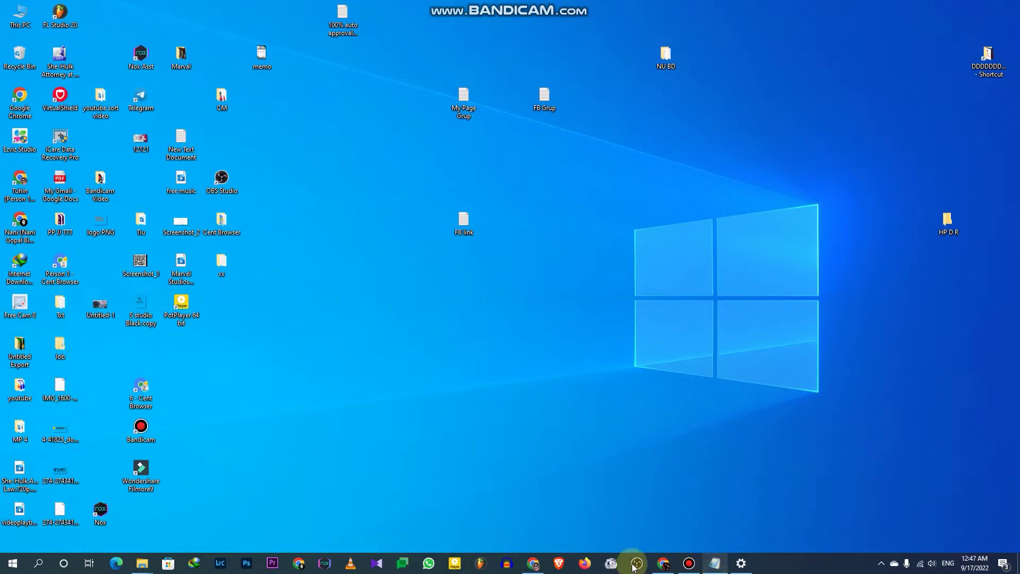
- Switch to Chrome and copy the words "Facebook" and "most" separately from the article's original-story paragraph
click(663, 563)
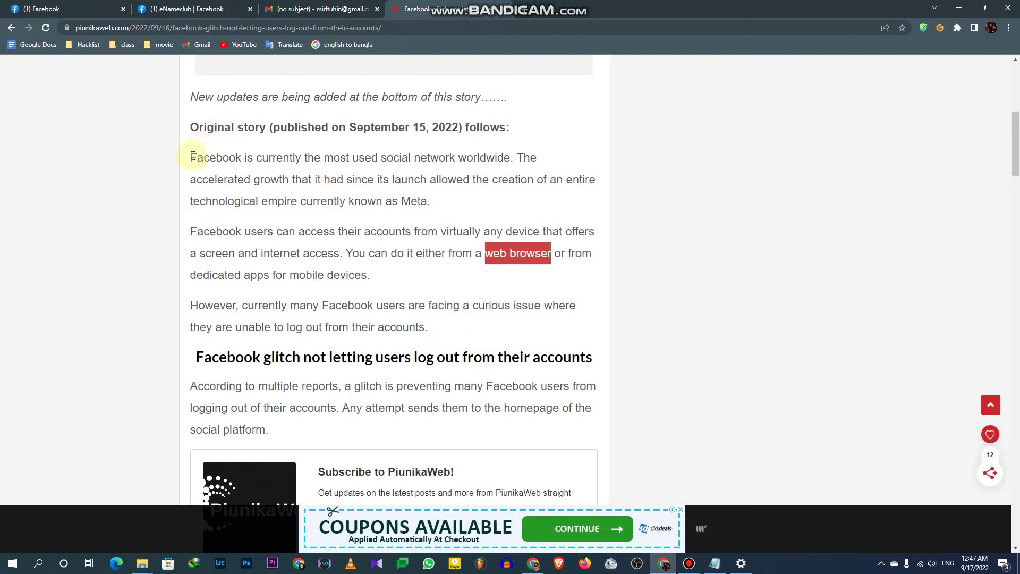
drag(191, 161, 243, 157)
right_click(232, 158)
click(291, 166)
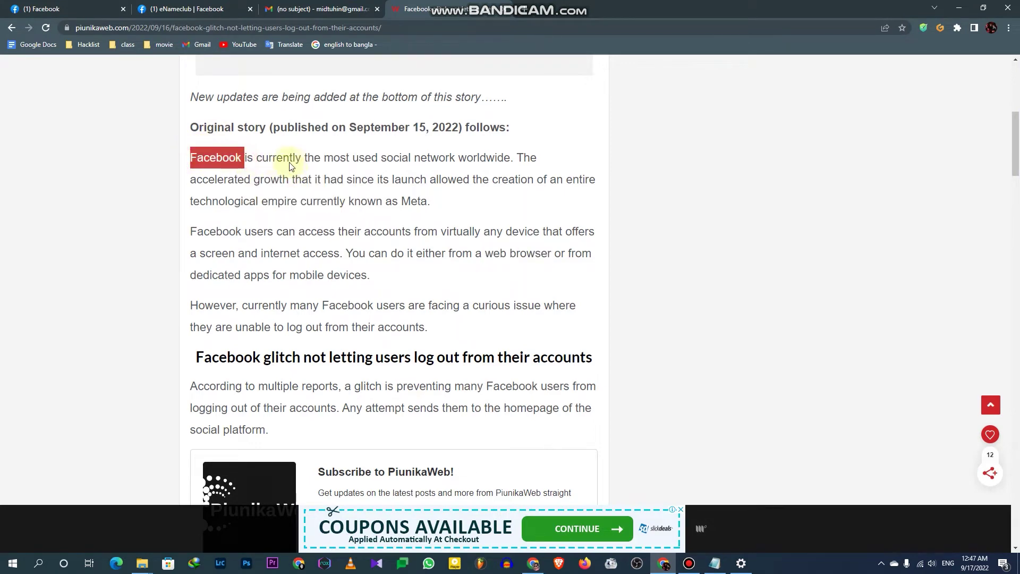
double_click(331, 158)
right_click(345, 158)
click(374, 179)
- Copy the phrases "its launch" and "the creation" one after the other from the same paragraph
drag(379, 178, 447, 180)
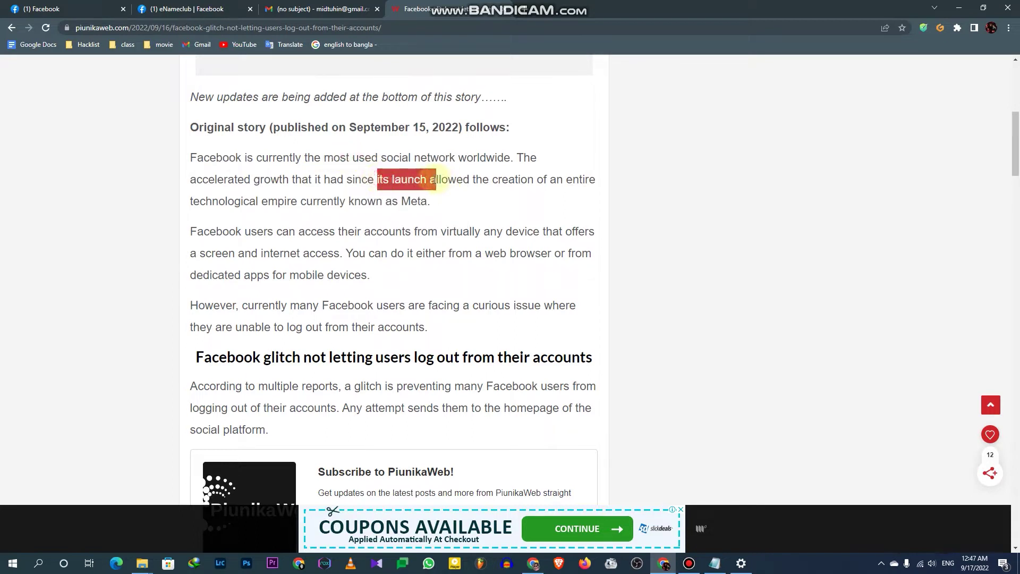
right_click(409, 183)
click(431, 189)
drag(473, 179, 531, 180)
right_click(515, 180)
click(545, 188)
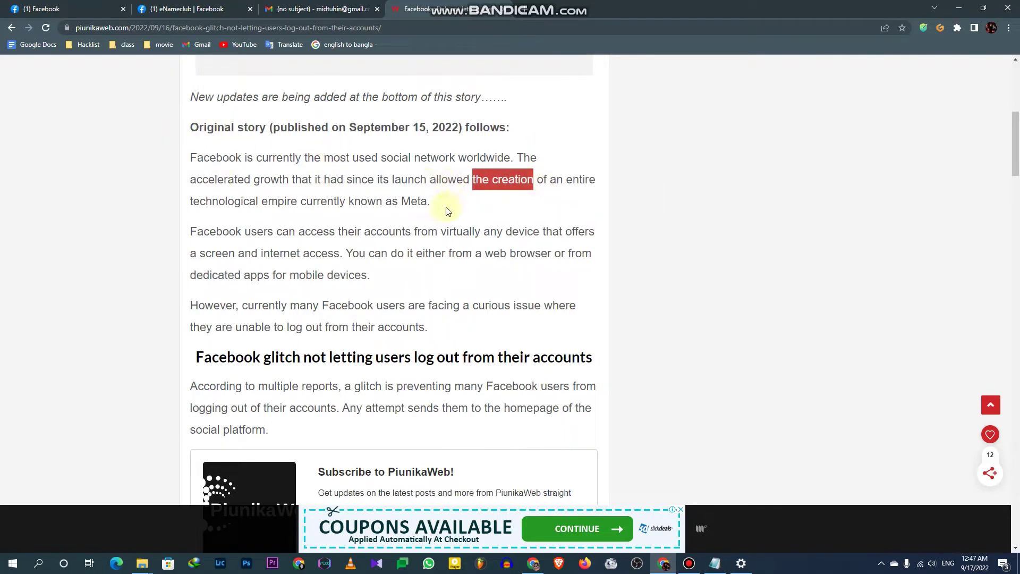
- Switch to the FB Grup file in Notepad, clear its text and paste the last copied phrase, "the creation"
click(959, 7)
click(713, 567)
drag(236, 35, 3, 32)
key(BackSpace)
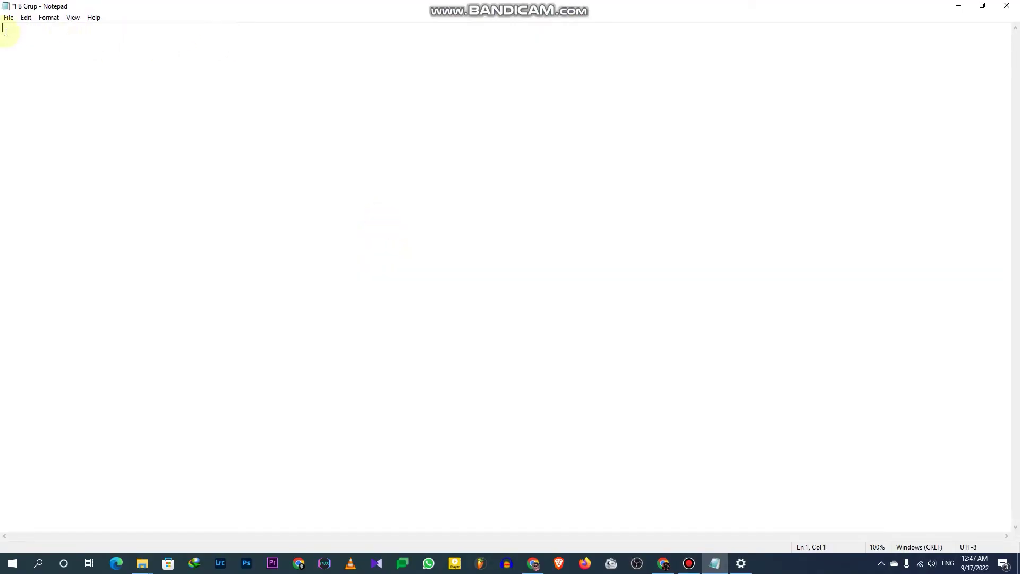
right_click(59, 34)
click(110, 77)
- Look through the copied items in the Windows clipboard history and close it
key(super+v)
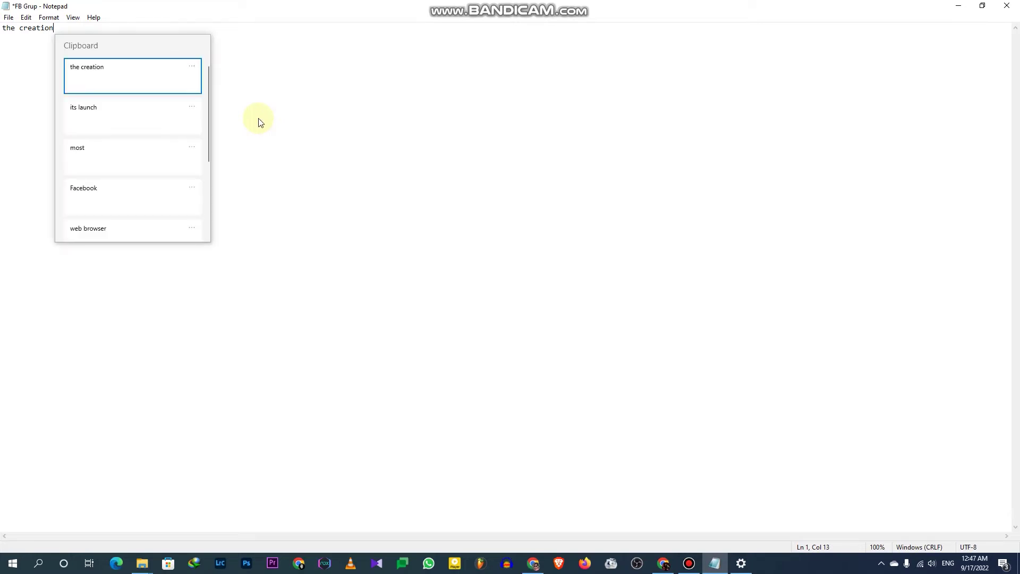
scroll(89, 125, down, 2)
scroll(91, 128, up, 2)
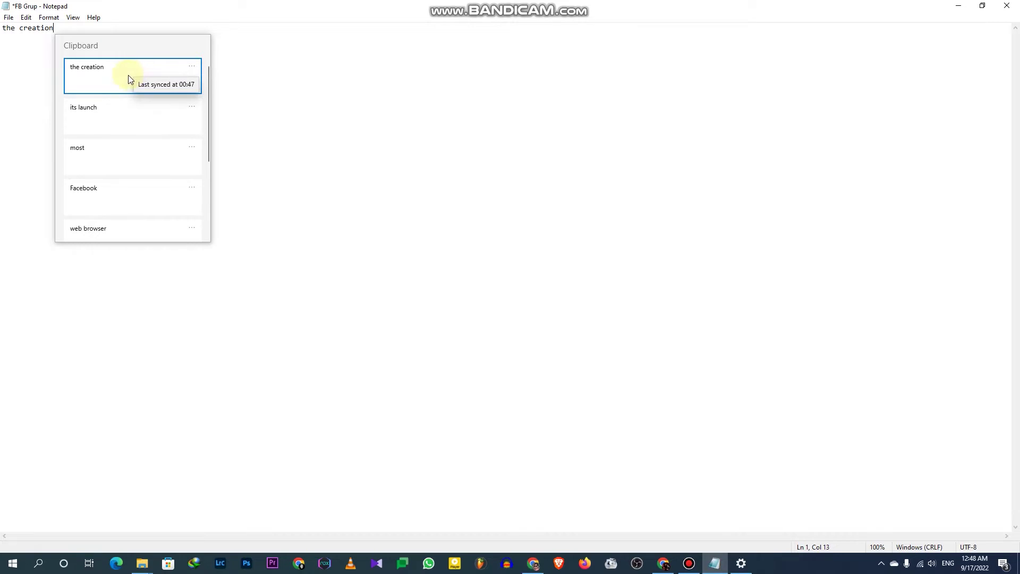
key(Escape)
key(super)
key(super)
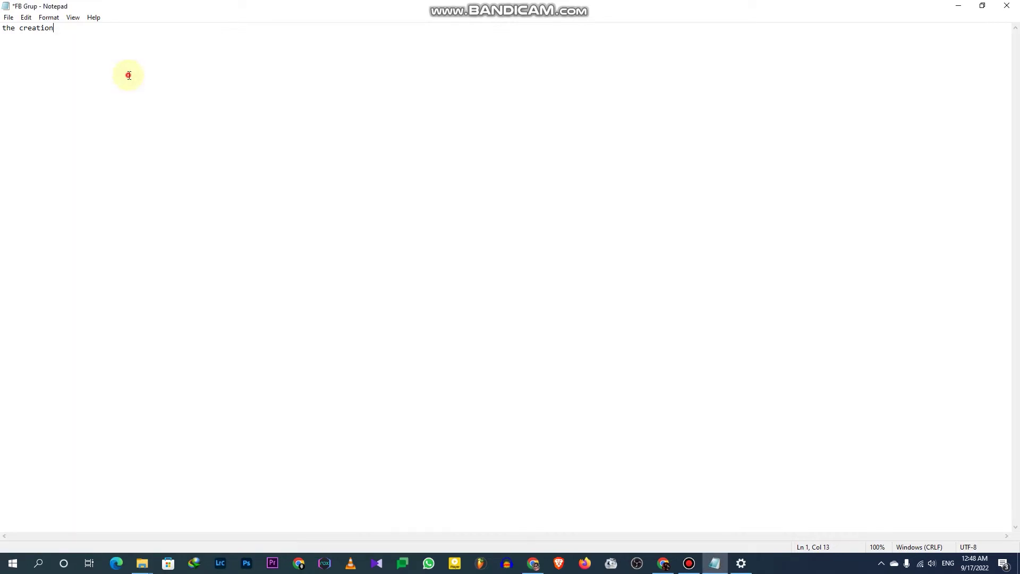
- Insert "the creation" and "its launch" into the Notepad text from the clipboard history
key(super+v)
click(128, 75)
key(super+v)
click(126, 104)
- Insert the clipboard history item "most" three times at the end of the Notepad line
key(super+v)
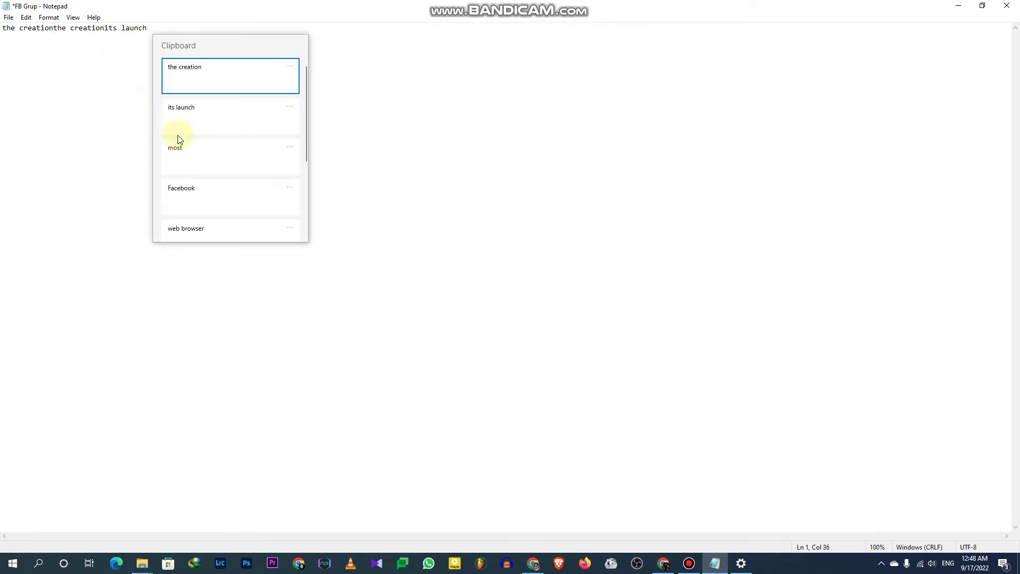
click(182, 155)
key(super+v)
click(196, 156)
key(super+v)
click(206, 156)
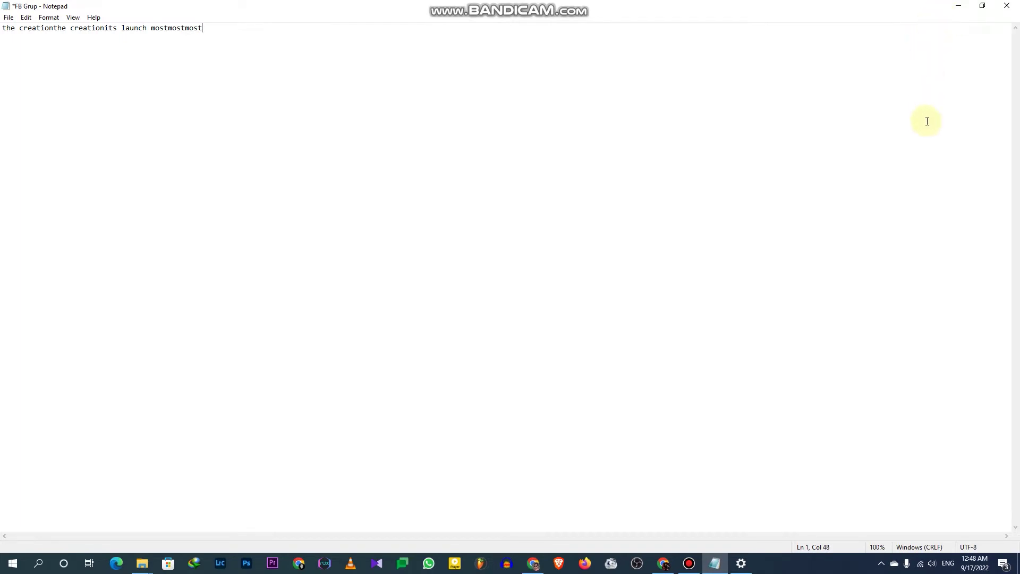
- Show the clipboard history once more, dismiss it and minimize Notepad
key(super+v)
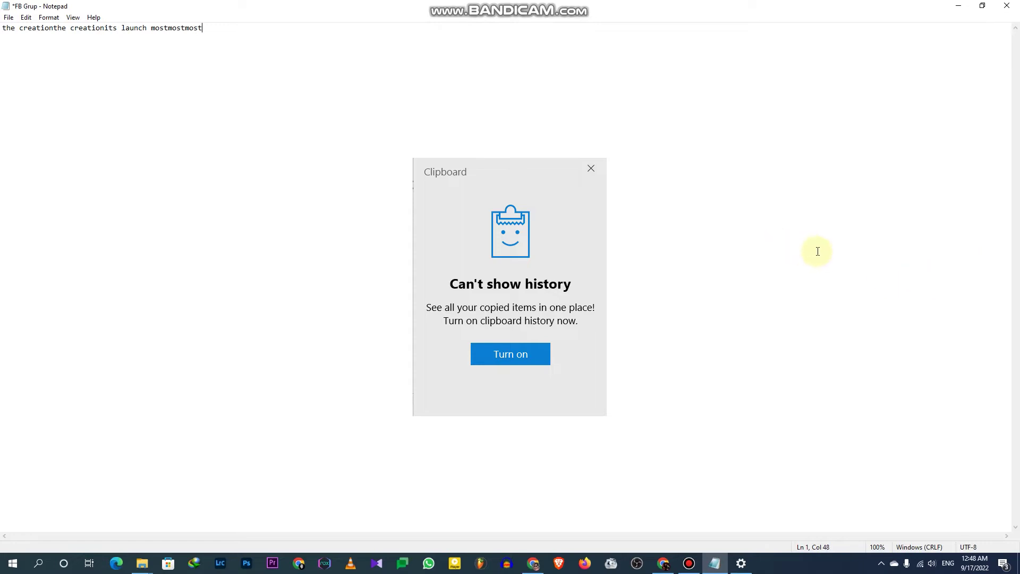
key(Escape)
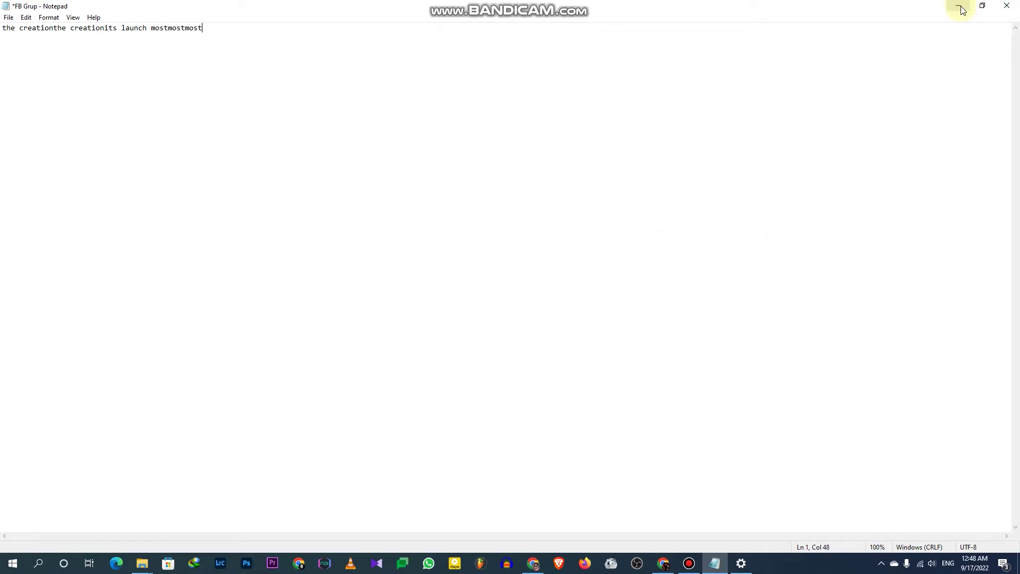
click(960, 7)
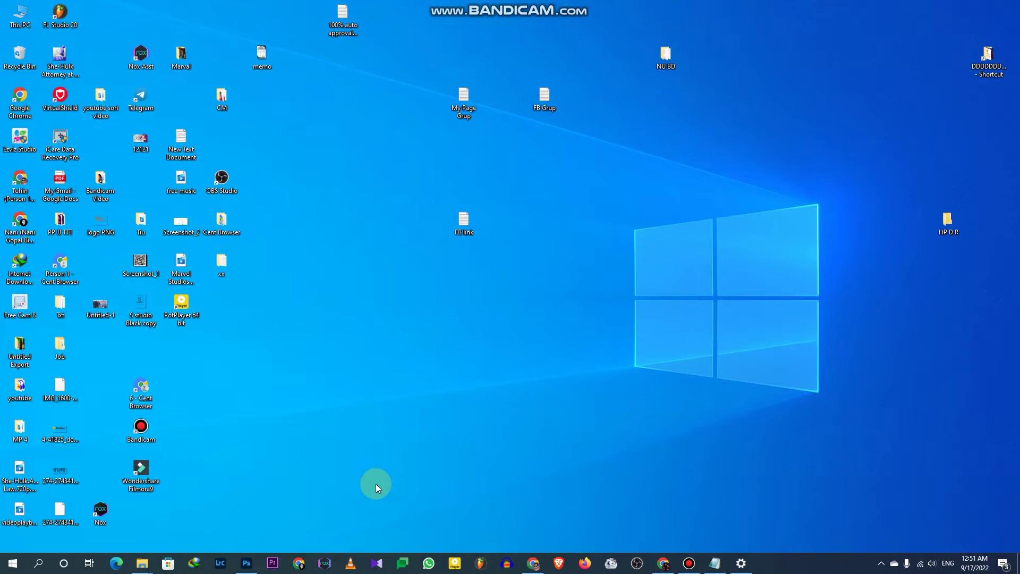
- Find and open Steps Recorder through Windows search, move its window higher on the desktop and start a recording
mouse_move(251, 564)
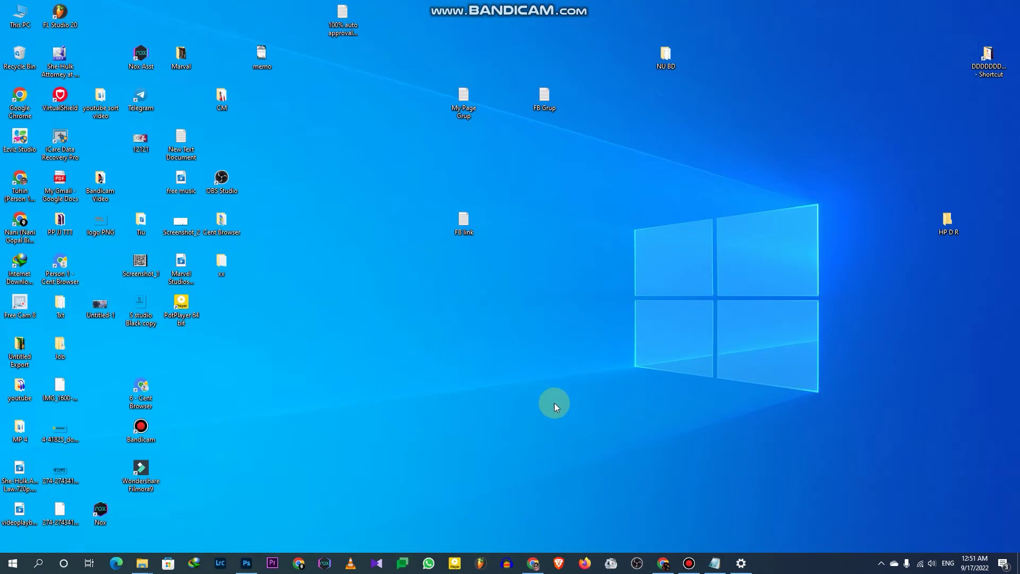
click(38, 563)
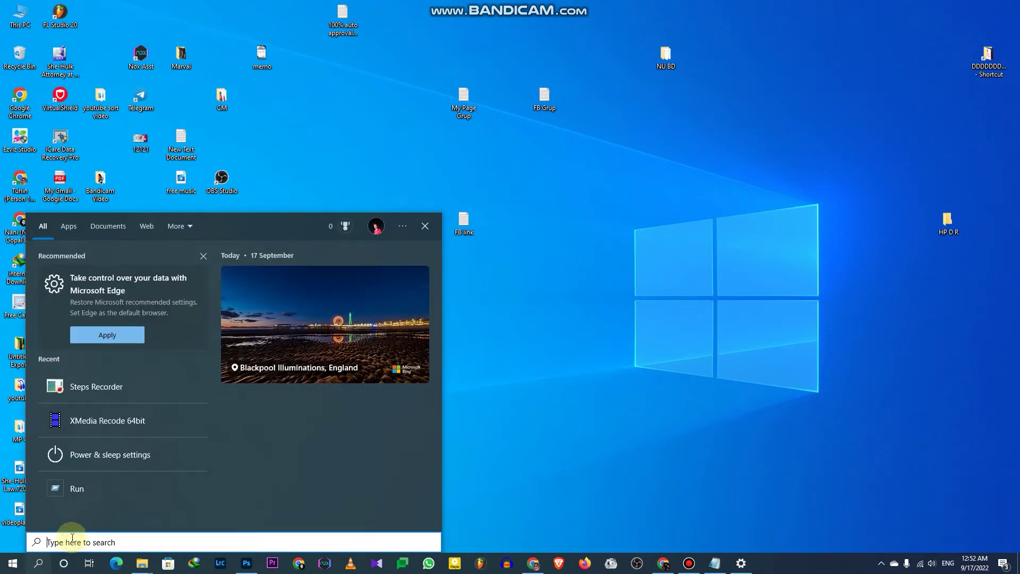
text(s)
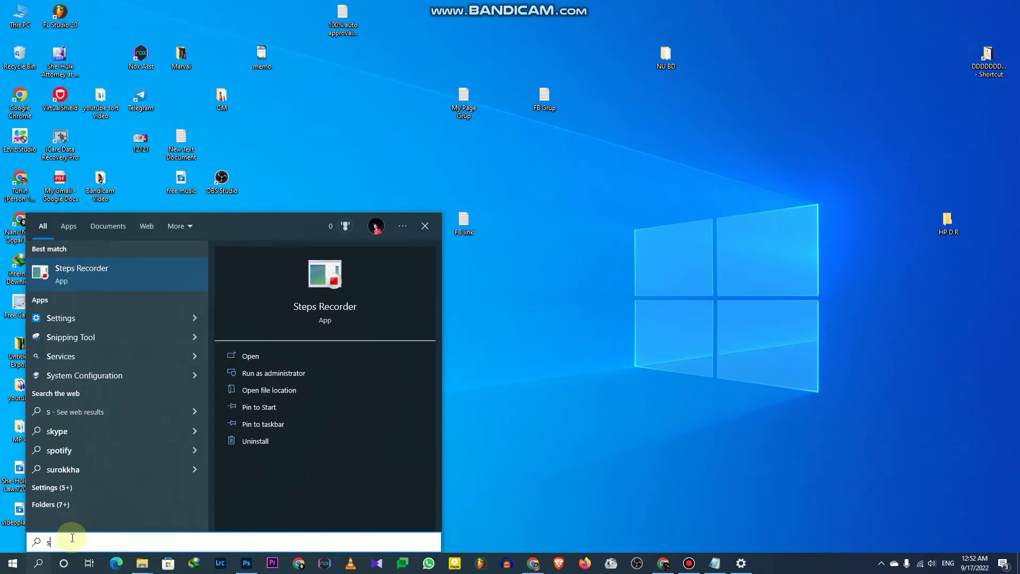
click(139, 266)
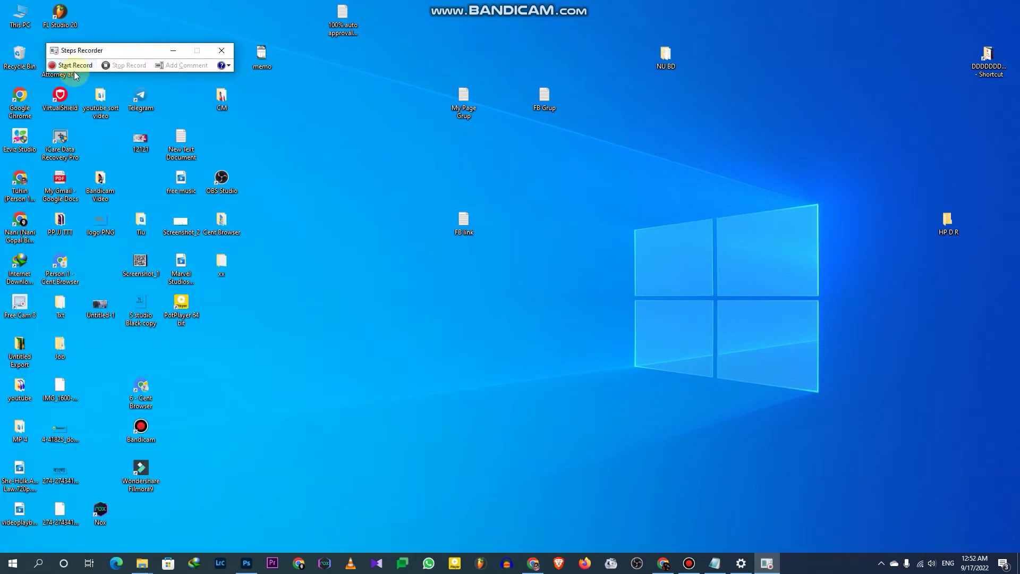
drag(129, 51, 158, 17)
click(97, 32)
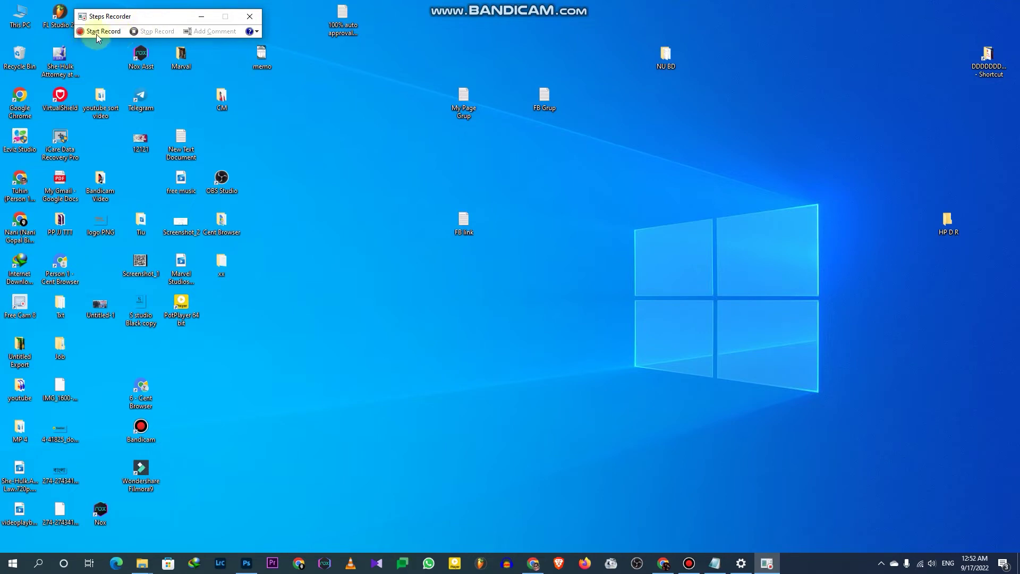
click(103, 33)
- Switch to Photoshop, select the portrait's blue background with the Magic Wand and remove it with the Magic Eraser
click(246, 563)
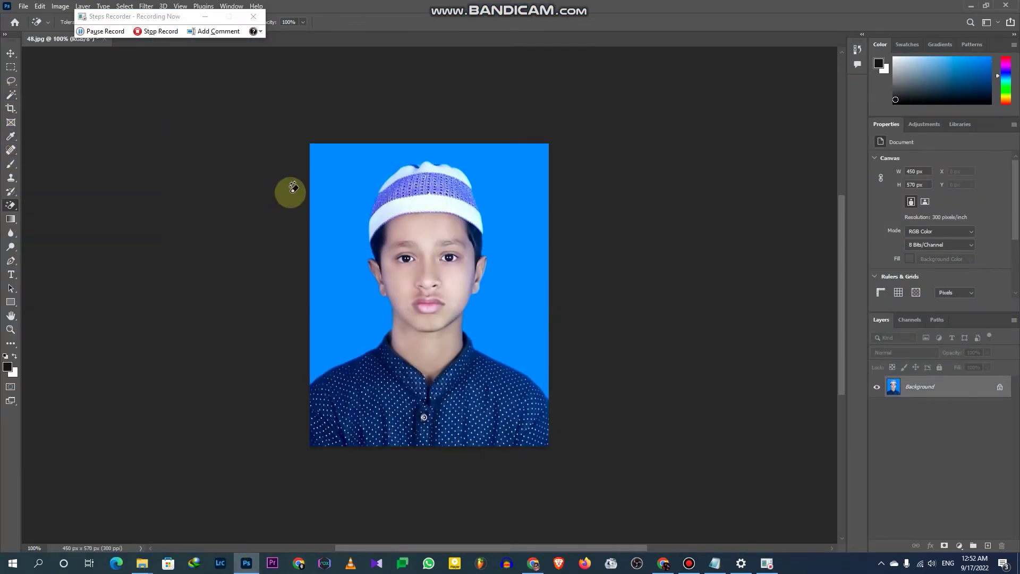
click(12, 94)
click(335, 200)
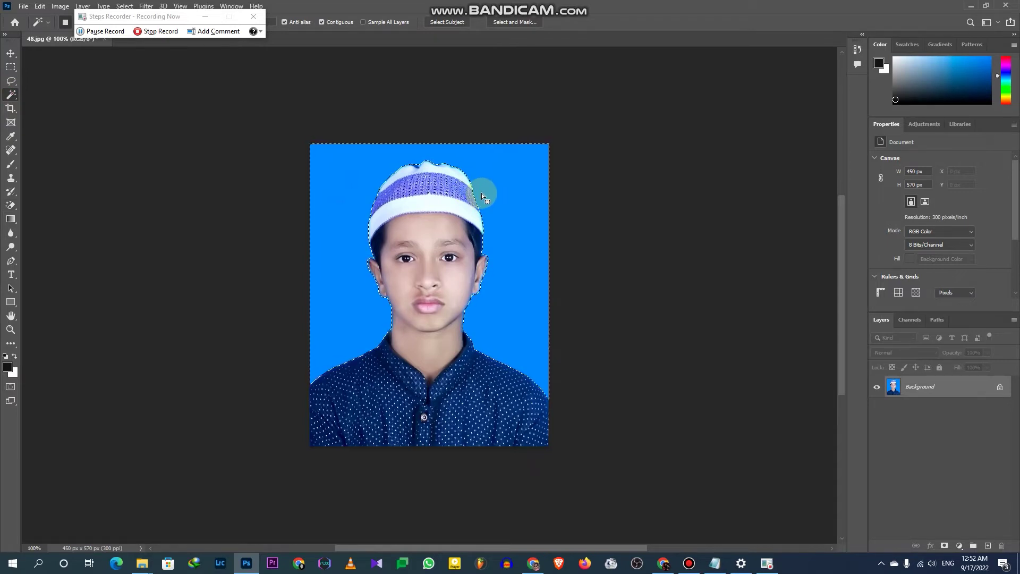
click(11, 204)
click(351, 175)
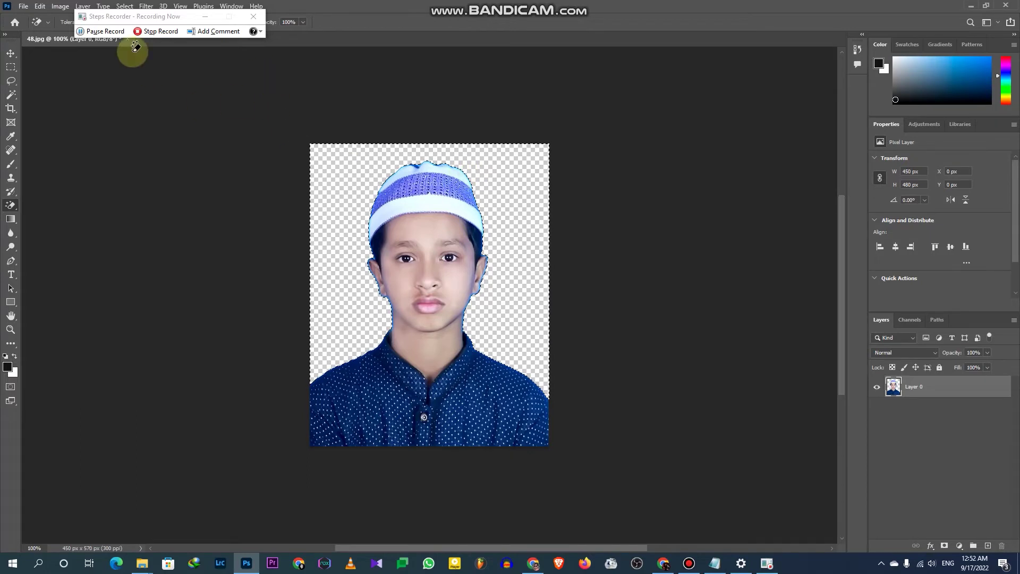
- Stop the step recording and review the captured steps and their screenshots
click(151, 33)
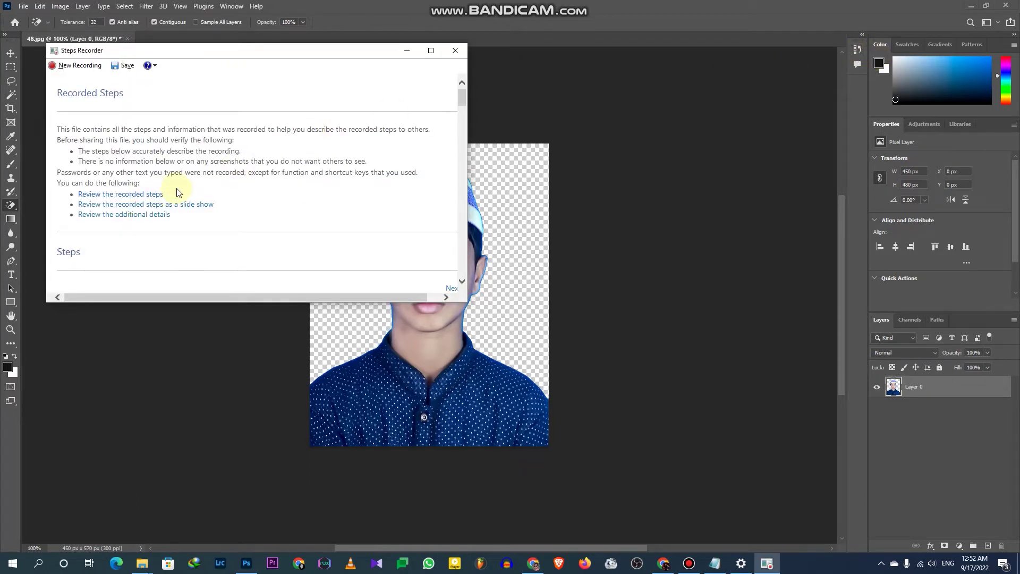
scroll(176, 199, down, 5)
scroll(178, 193, down, 5)
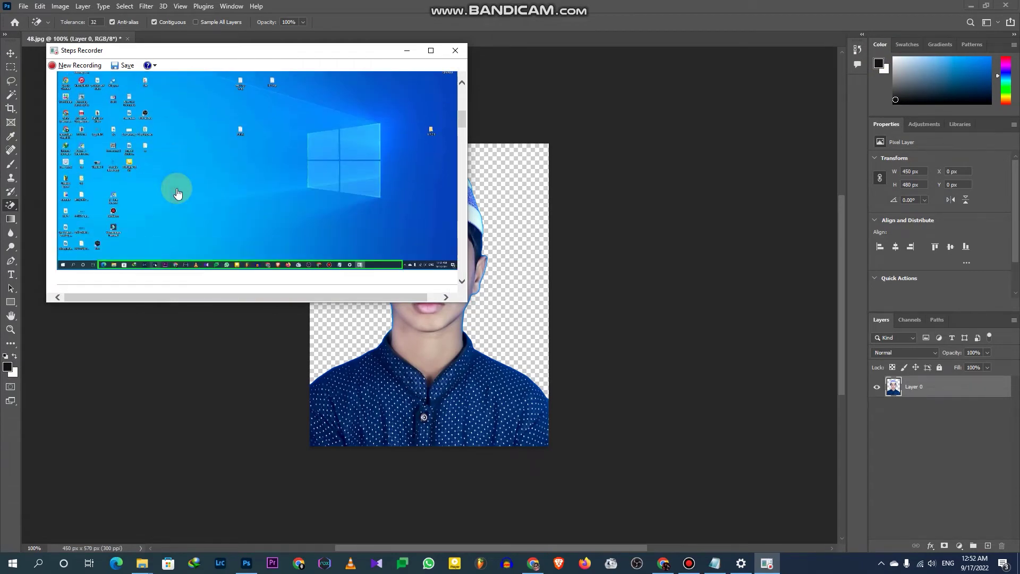
scroll(178, 192, down, 10)
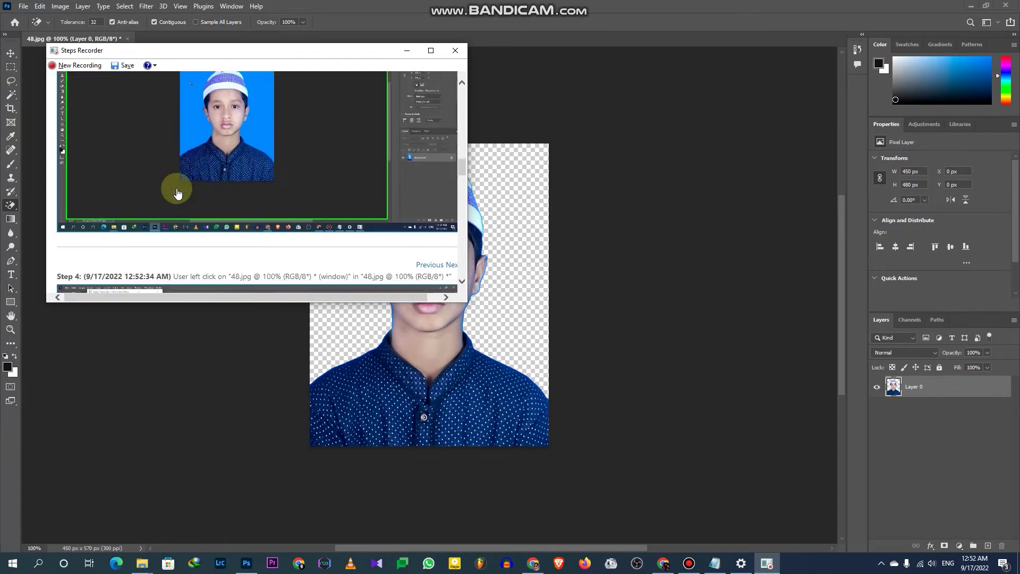
scroll(178, 192, up, 15)
scroll(178, 193, down, 5)
scroll(178, 193, up, 5)
scroll(178, 193, down, 5)
scroll(177, 192, down, 3)
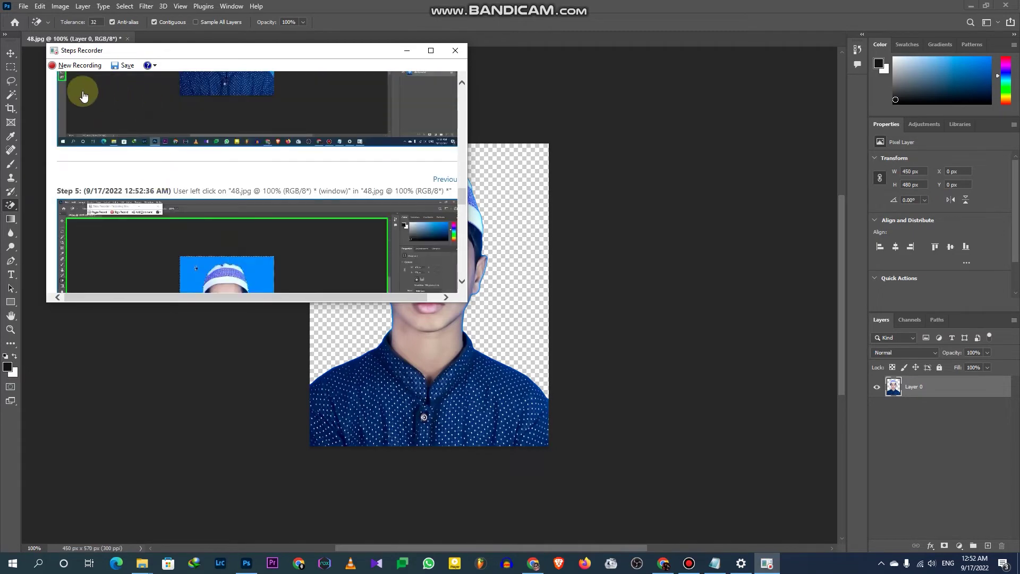
- Save the recorded steps to the Desktop as a ZIP file named PNG and close Steps Recorder
click(116, 65)
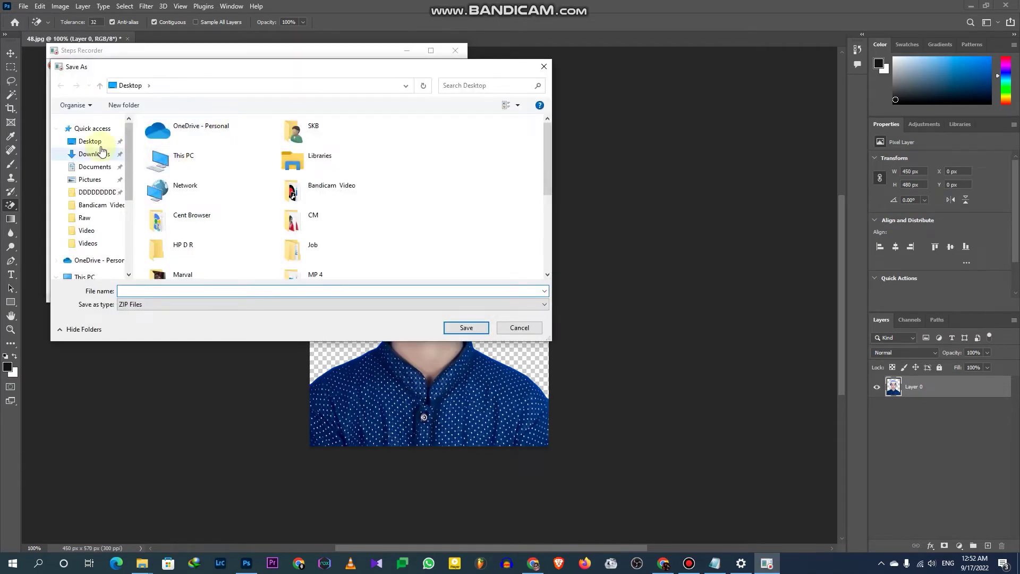
scroll(295, 192, down, 1)
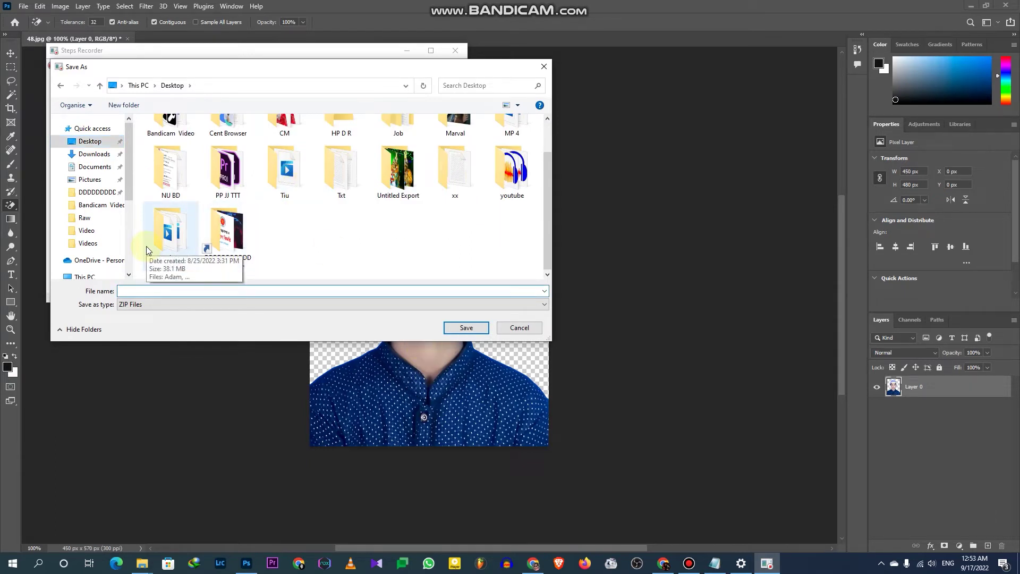
text(PNG)
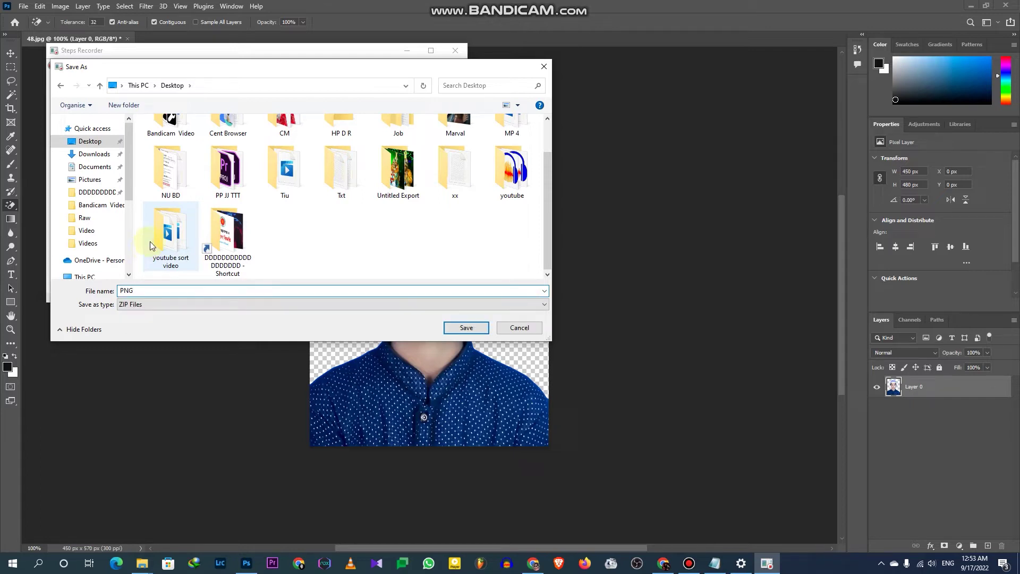
click(465, 327)
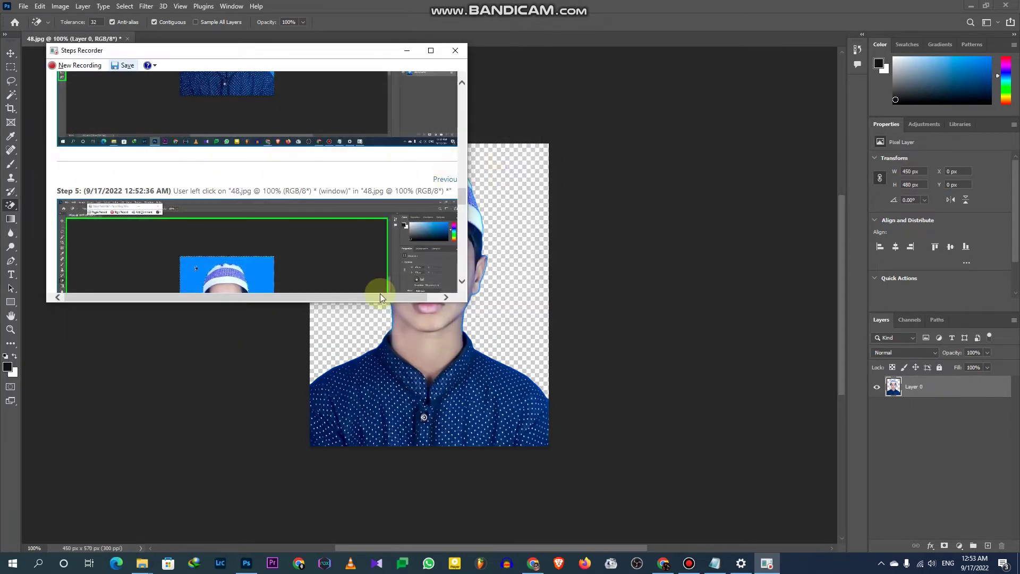
click(455, 50)
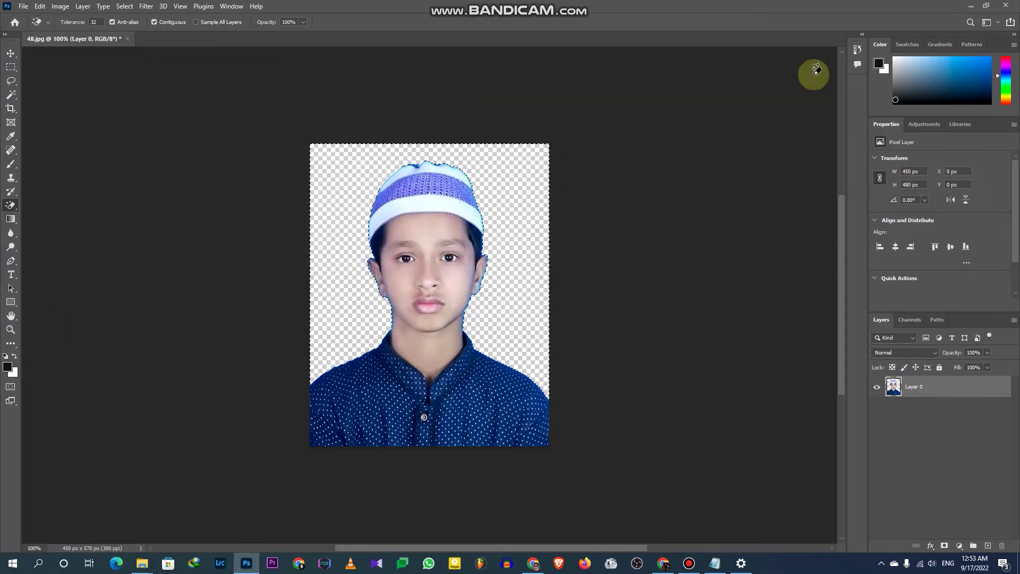
- Minimize Photoshop, open the PNG archive on the desktop and open its recording in Microsoft Edge as the default app for .mht files
click(972, 6)
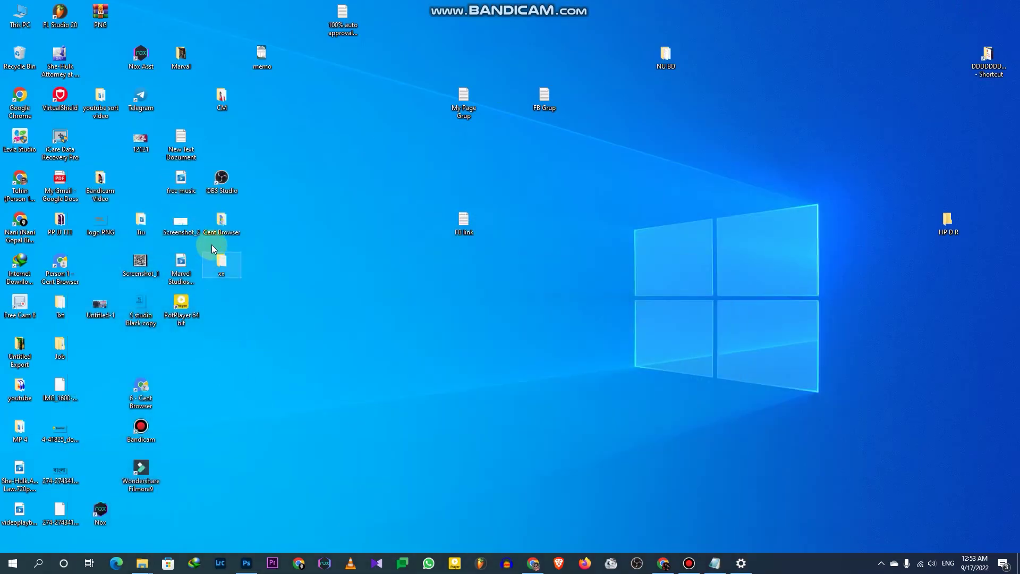
double_click(101, 16)
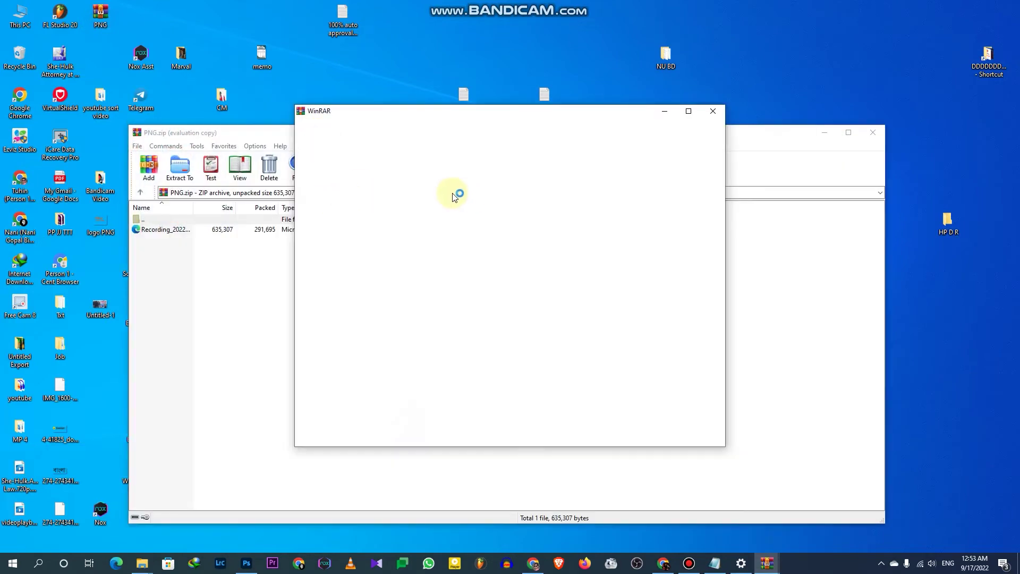
click(713, 111)
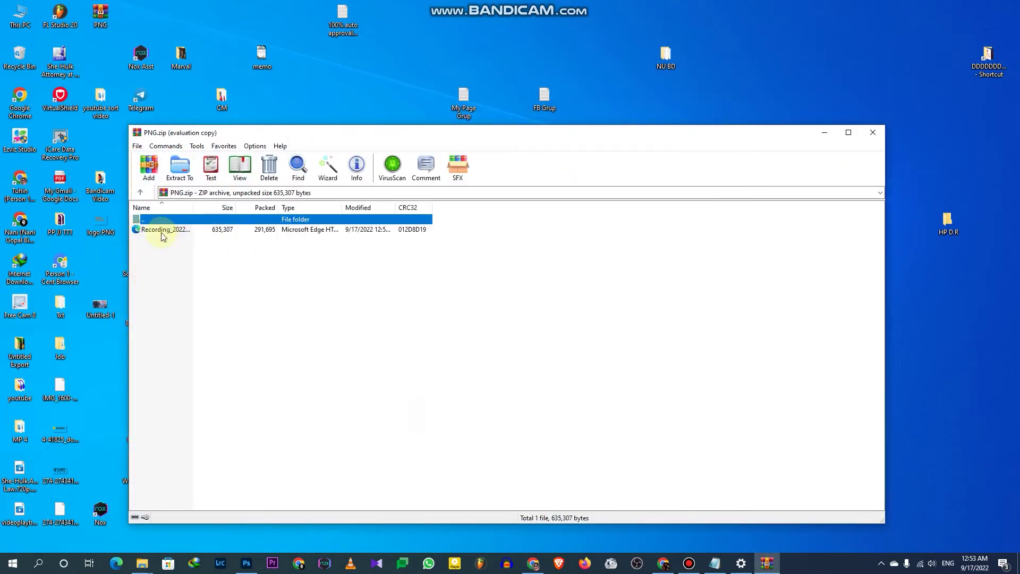
double_click(180, 230)
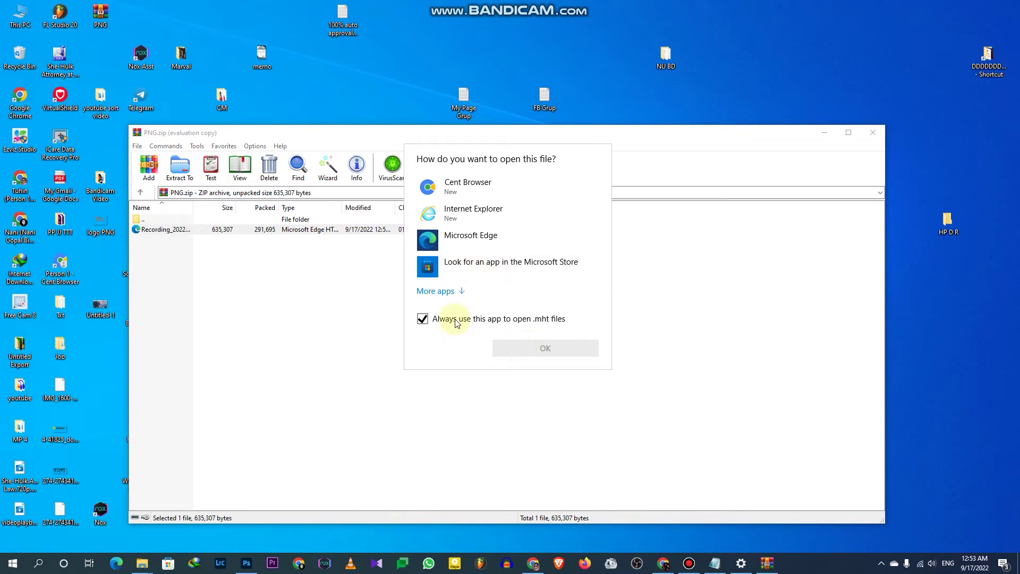
click(462, 241)
click(538, 350)
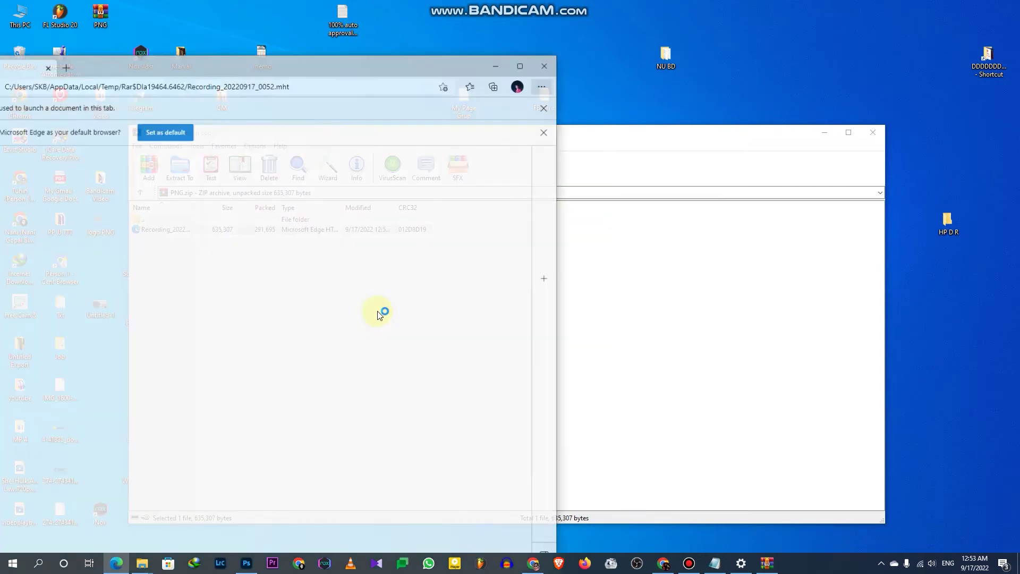
- Review the recorded steps, their screenshots and the additional details in the opened recording, and close the browser and archive windows
click(321, 69)
drag(321, 69, 529, 35)
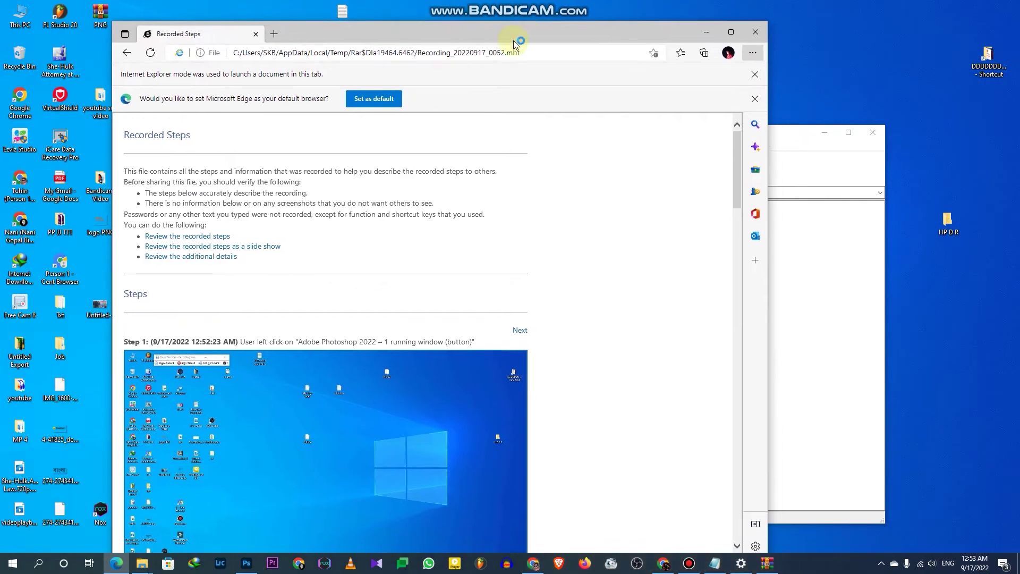
scroll(426, 276, down, 5)
scroll(424, 278, down, 10)
scroll(370, 201, up, 3)
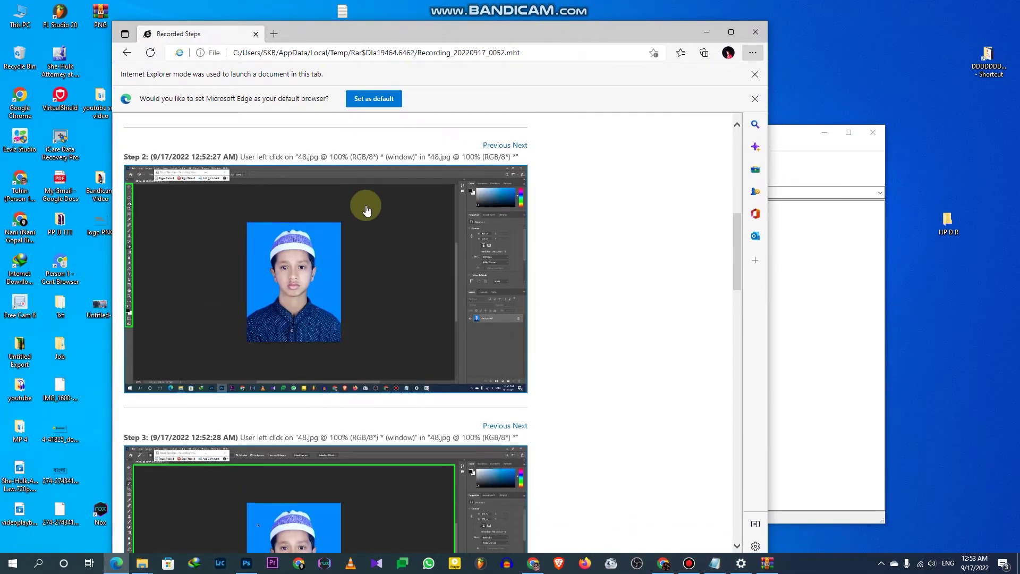
scroll(387, 237, down, 3)
scroll(400, 251, down, 3)
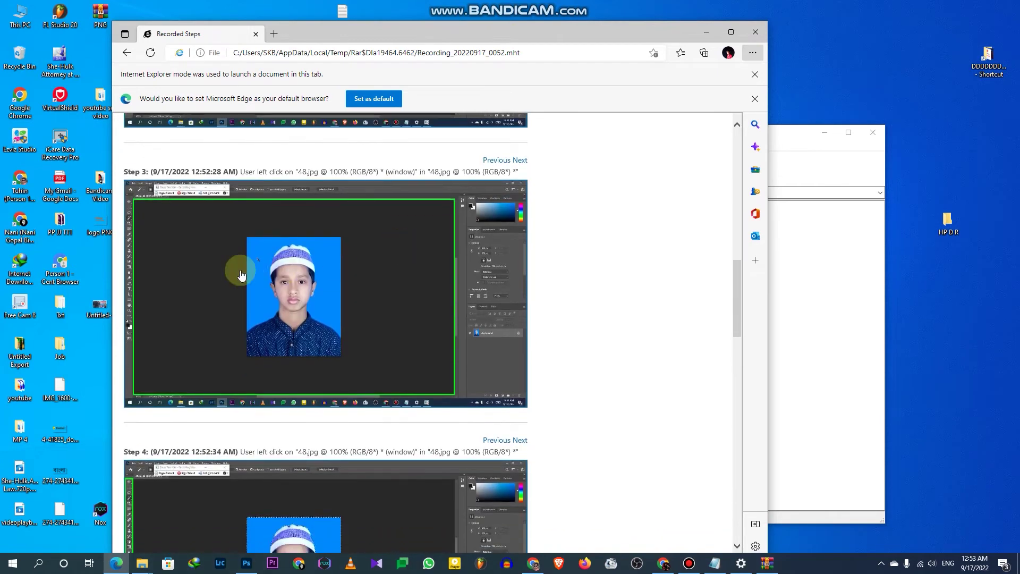
scroll(369, 271, down, 5)
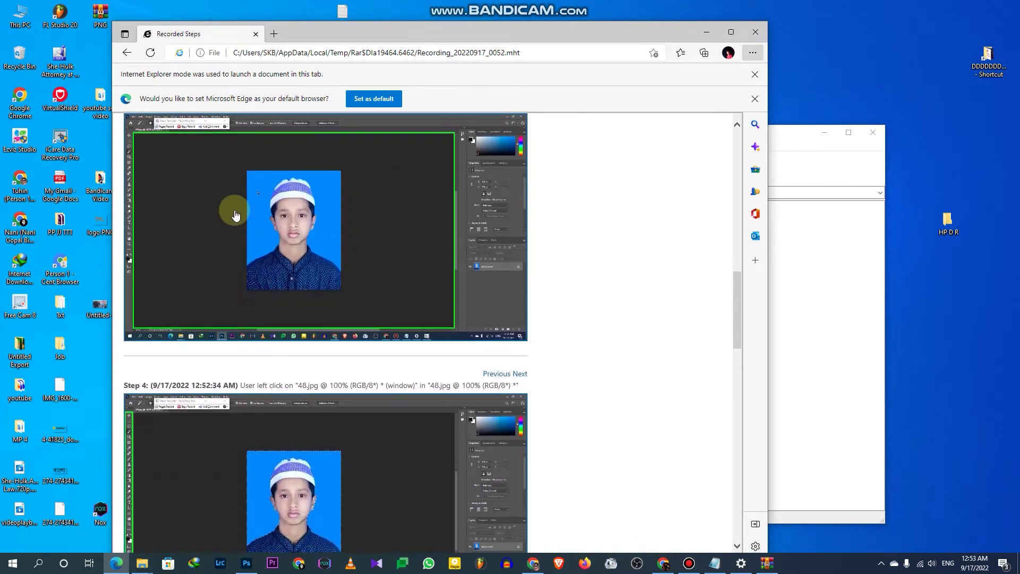
scroll(292, 239, up, 4)
scroll(287, 271, down, 10)
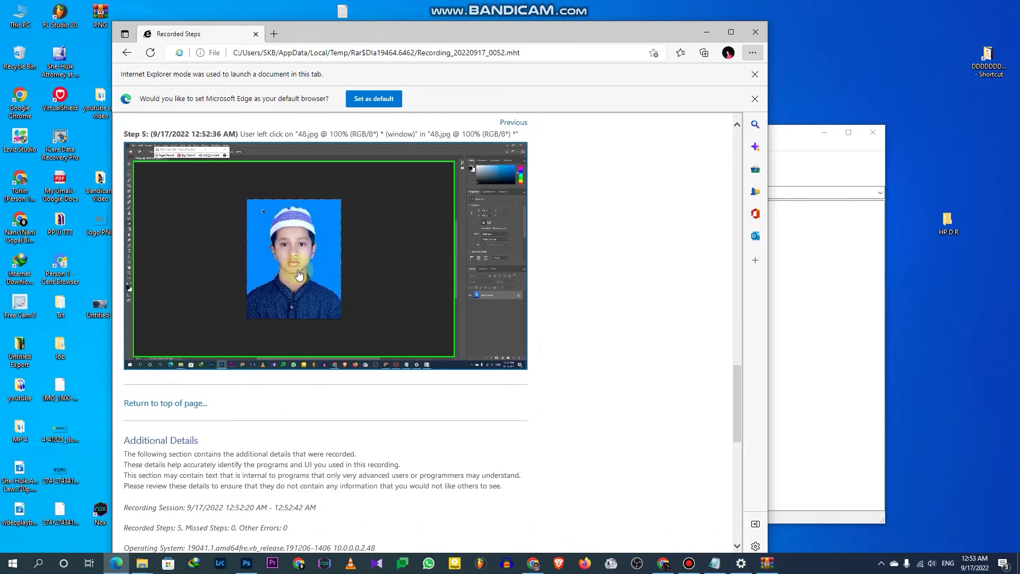
scroll(300, 275, down, 3)
scroll(298, 274, up, 4)
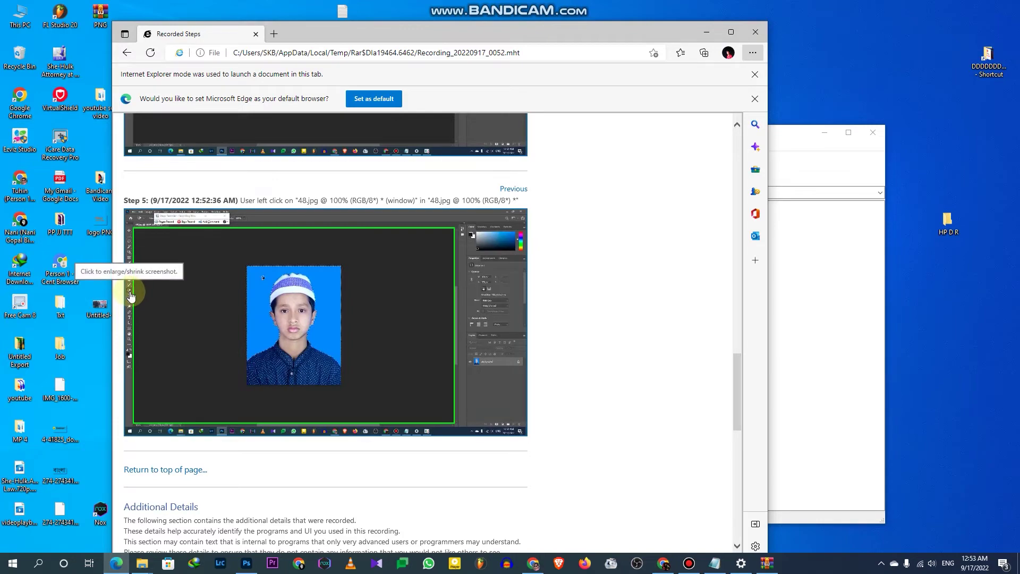
scroll(258, 298, down, 12)
scroll(258, 301, up, 8)
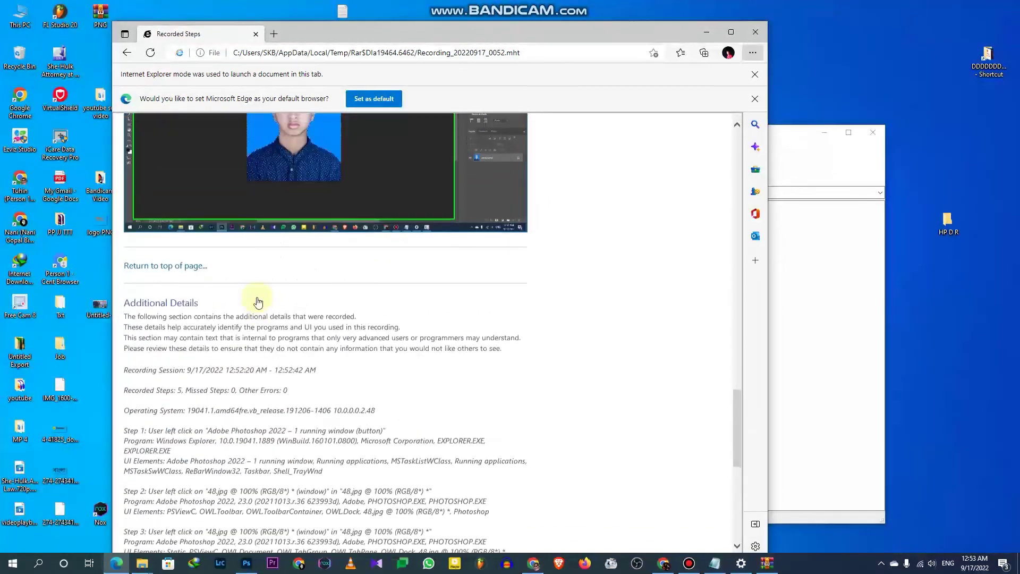
scroll(258, 301, up, 20)
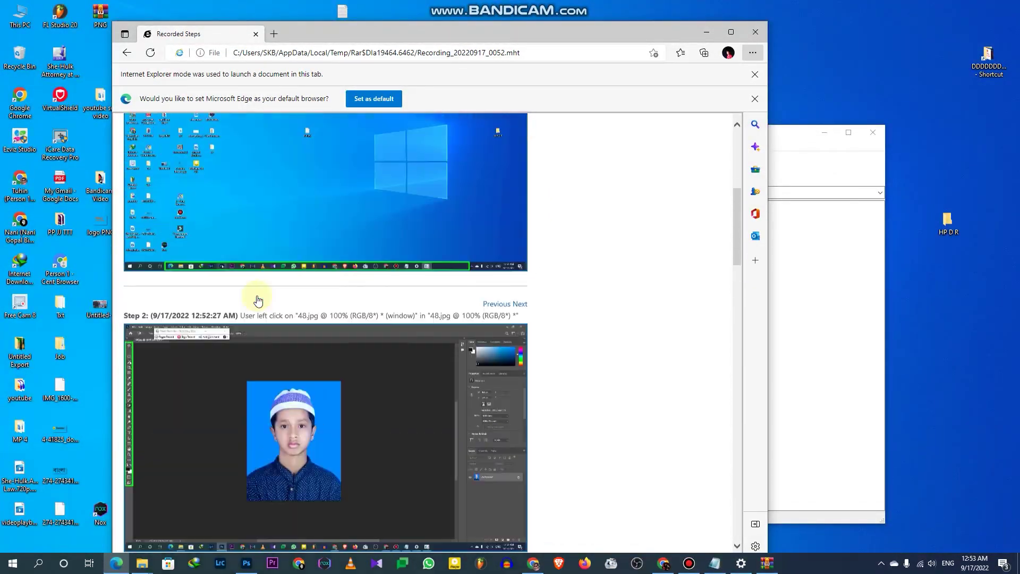
scroll(258, 301, up, 6)
scroll(257, 295, down, 13)
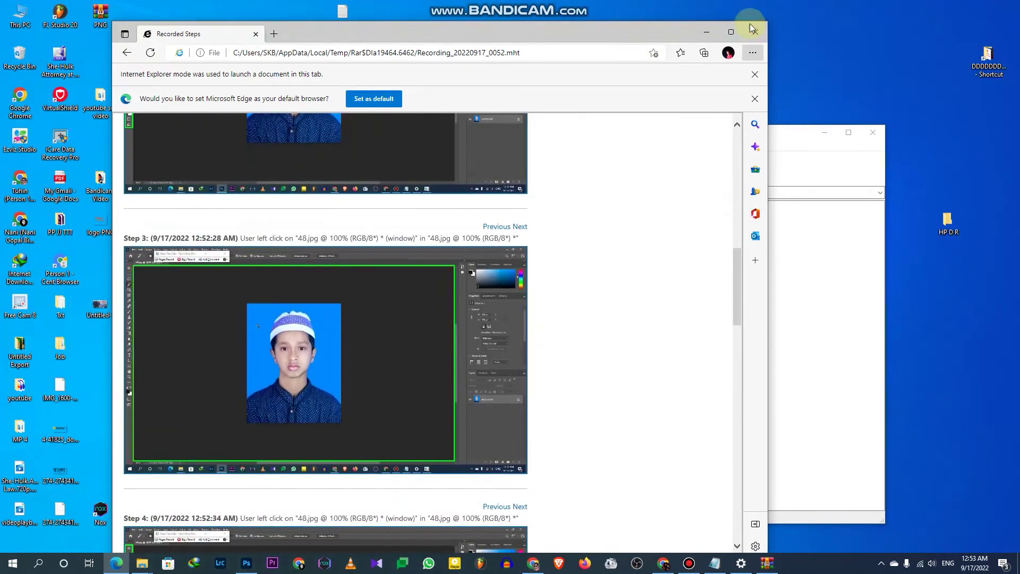
click(754, 32)
click(873, 132)
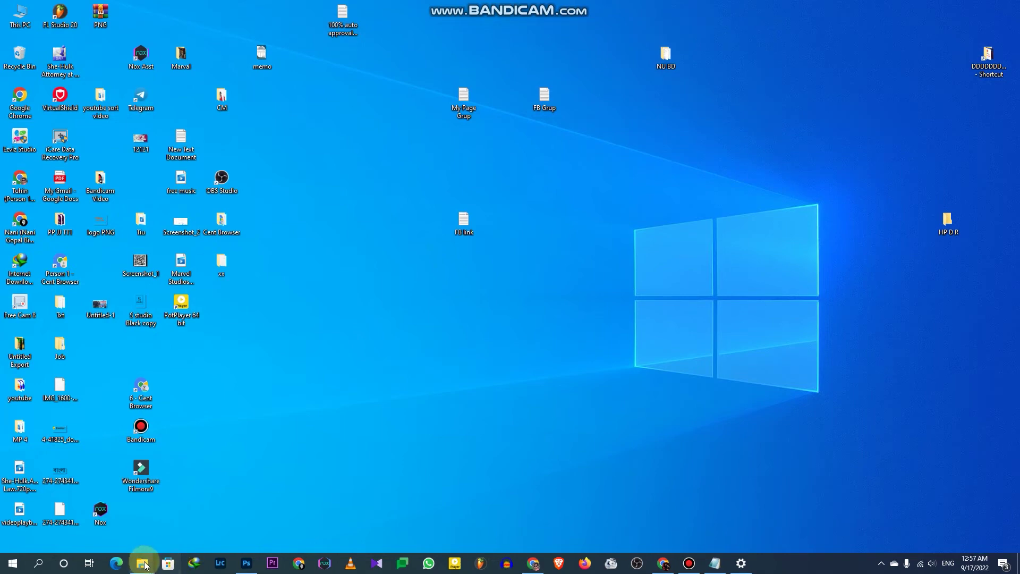
- Bring up the Documents folder in File Explorer and preview each of its PDF files in the preview pane
click(145, 565)
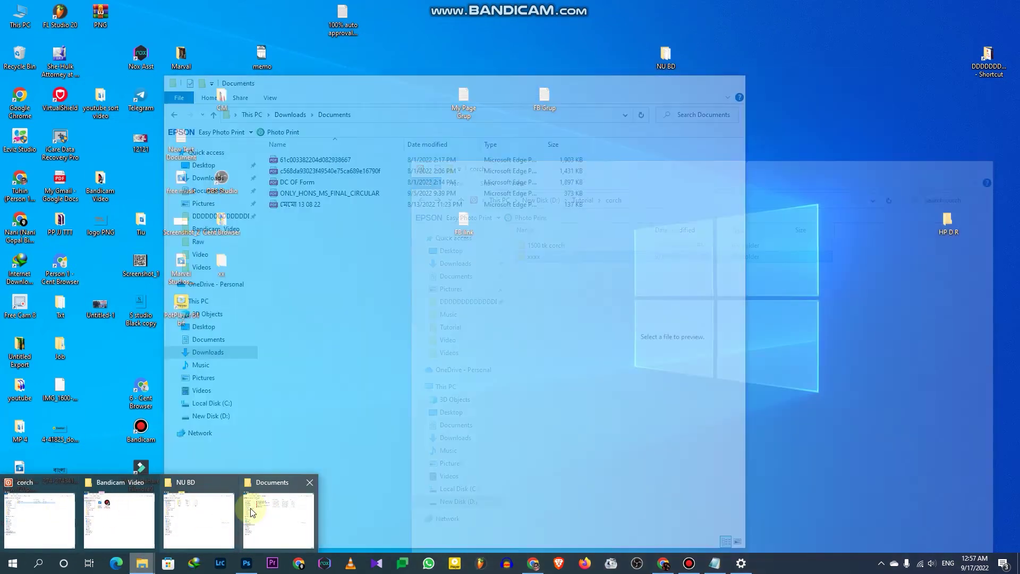
click(253, 513)
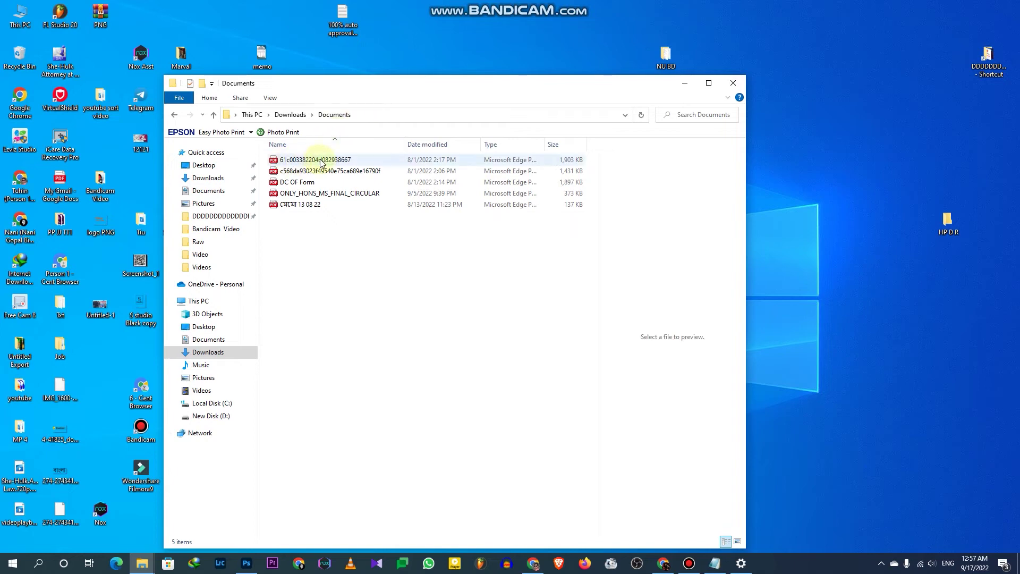
click(301, 162)
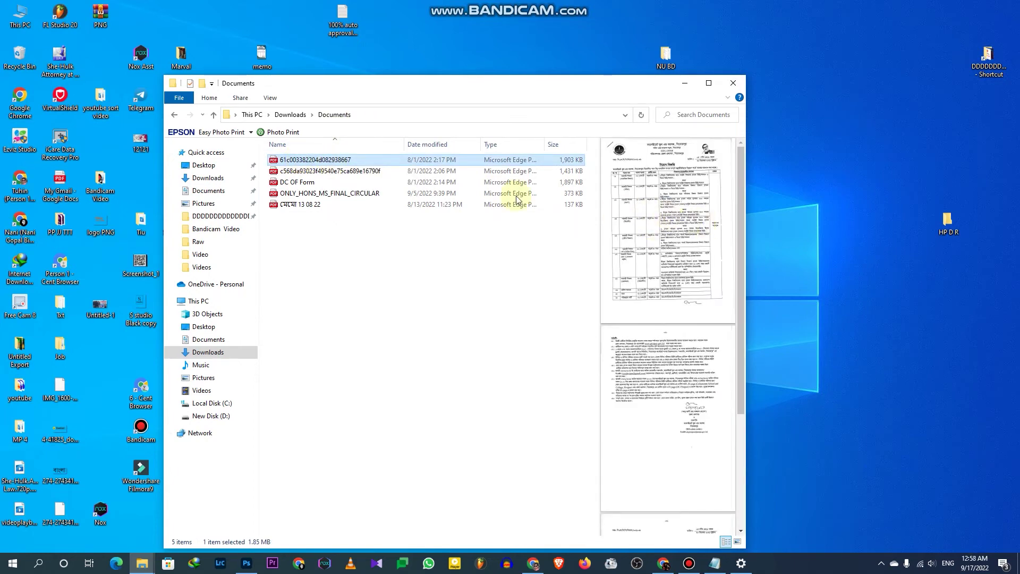
click(343, 171)
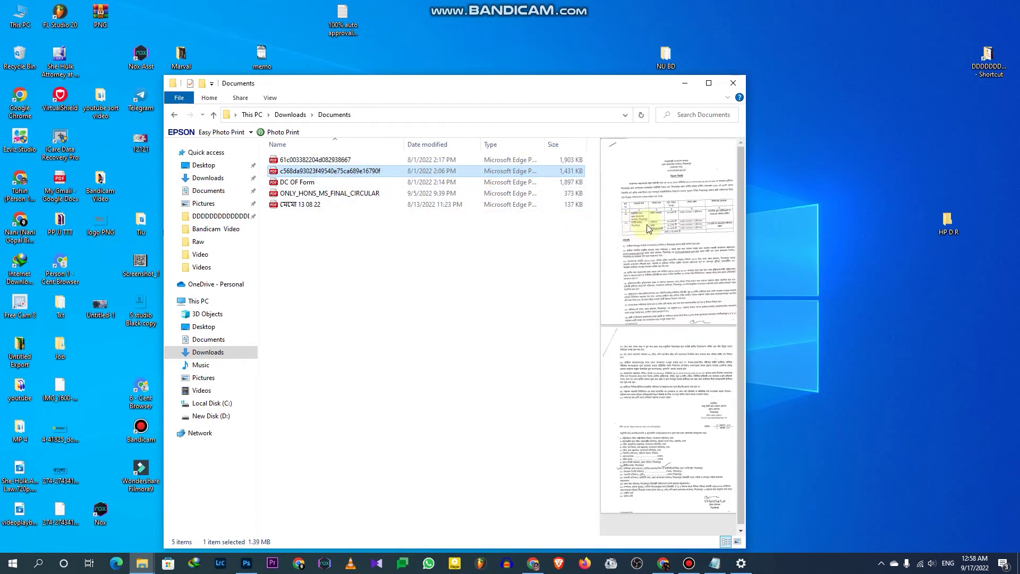
click(324, 182)
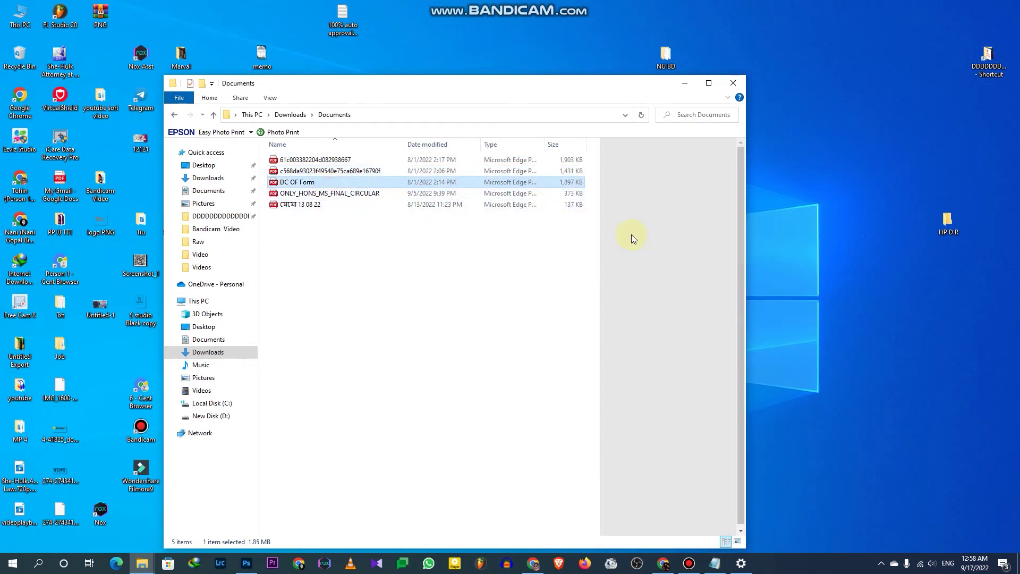
click(366, 194)
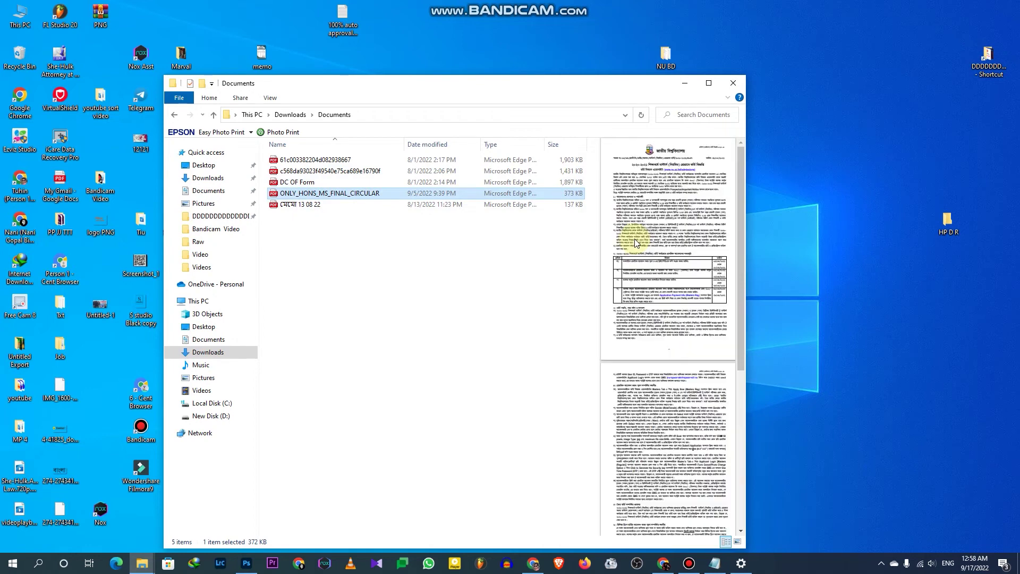
click(298, 205)
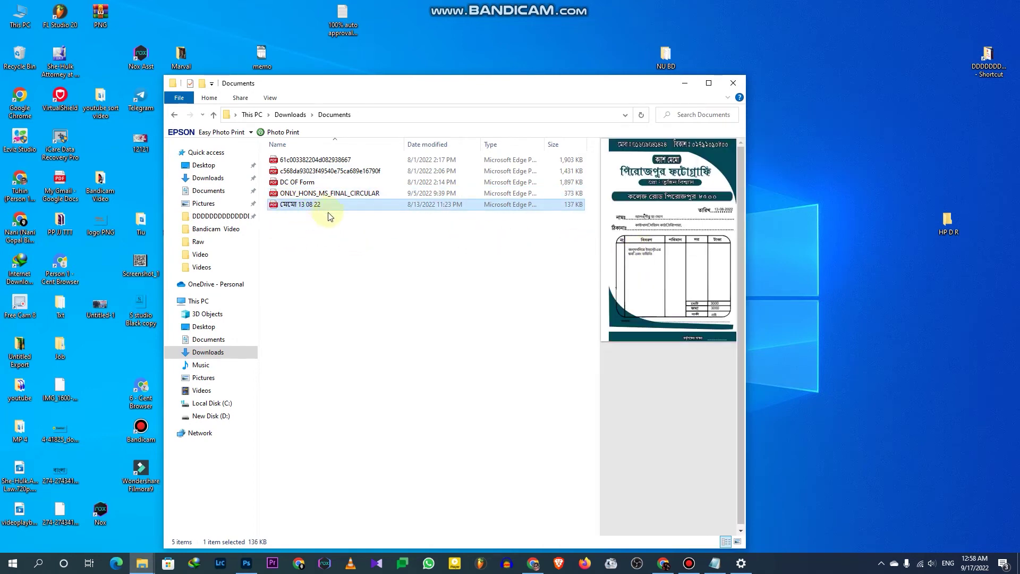
click(391, 196)
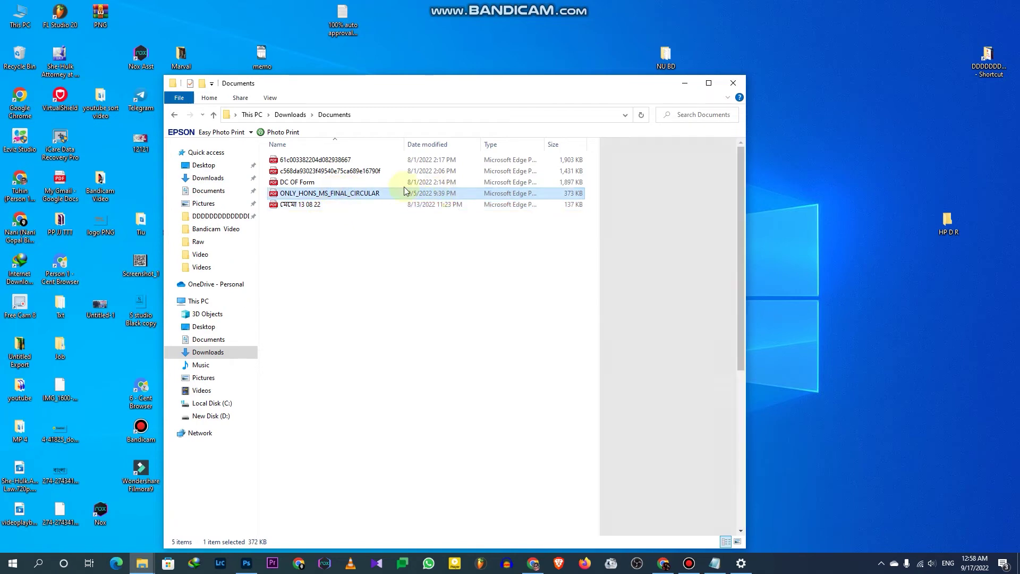
click(354, 186)
click(365, 171)
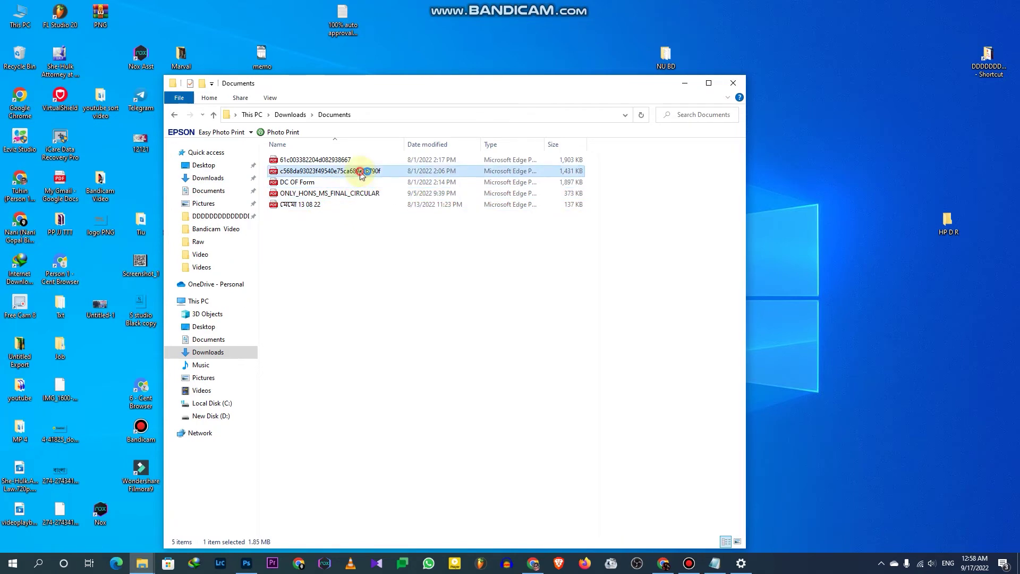
click(337, 160)
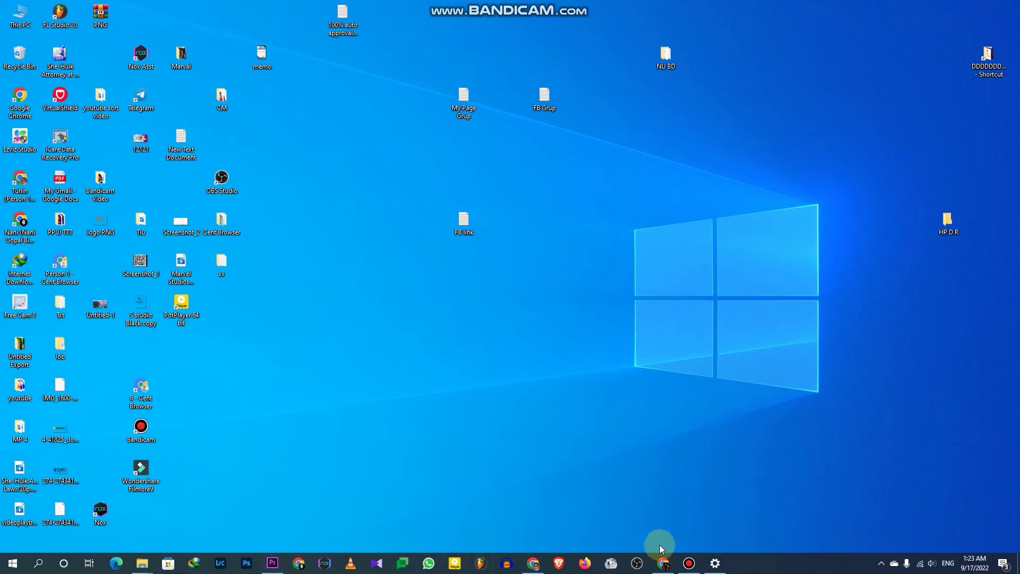
- Open the FB Grup text file from the desktop in Notepad and reposition its window fully on screen
click(545, 107)
double_click(544, 106)
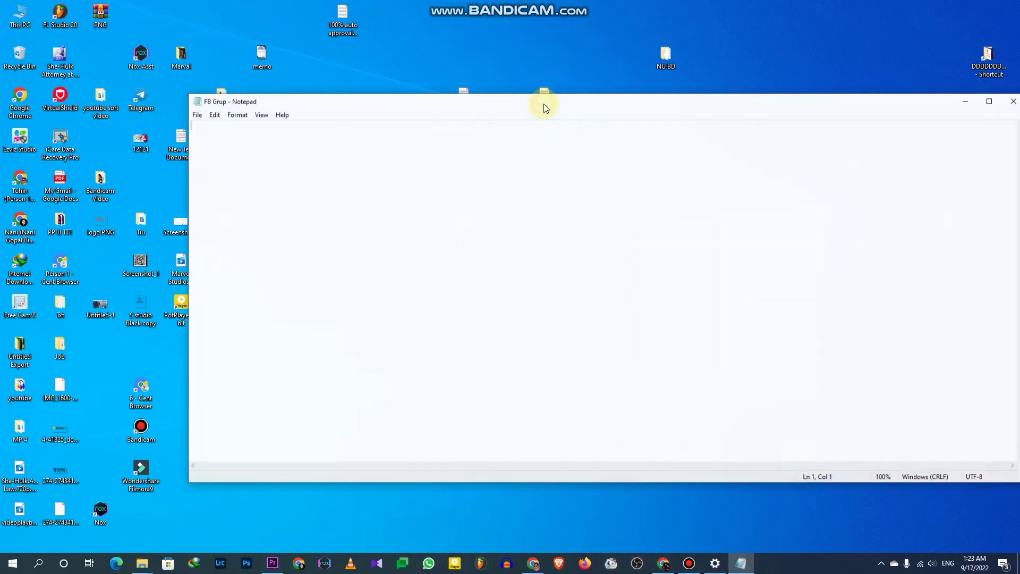
drag(849, 105, 835, 93)
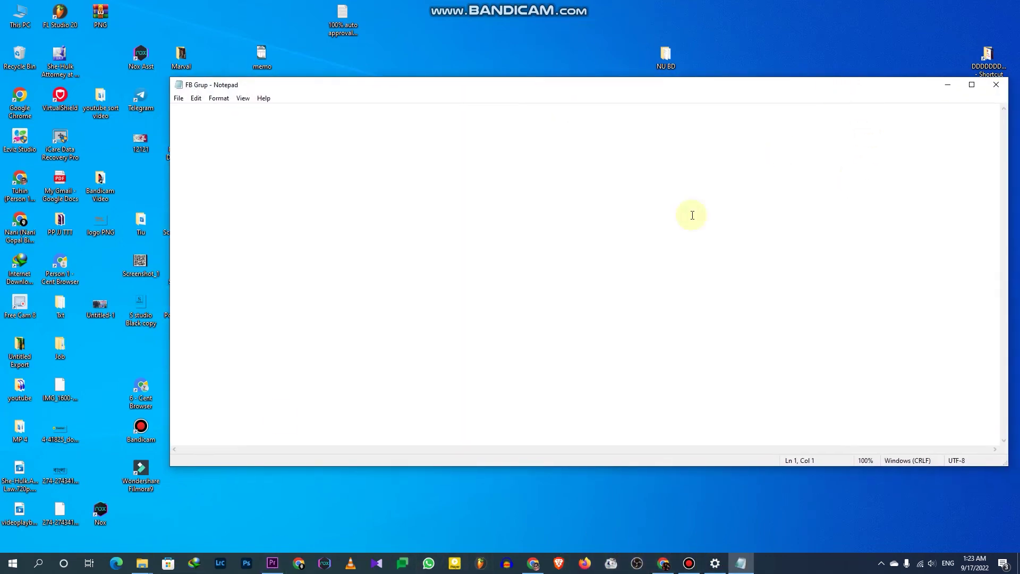
- Search Windows for the On-Screen Keyboard, launch it and move it higher over the lower part of the Notepad window
click(37, 563)
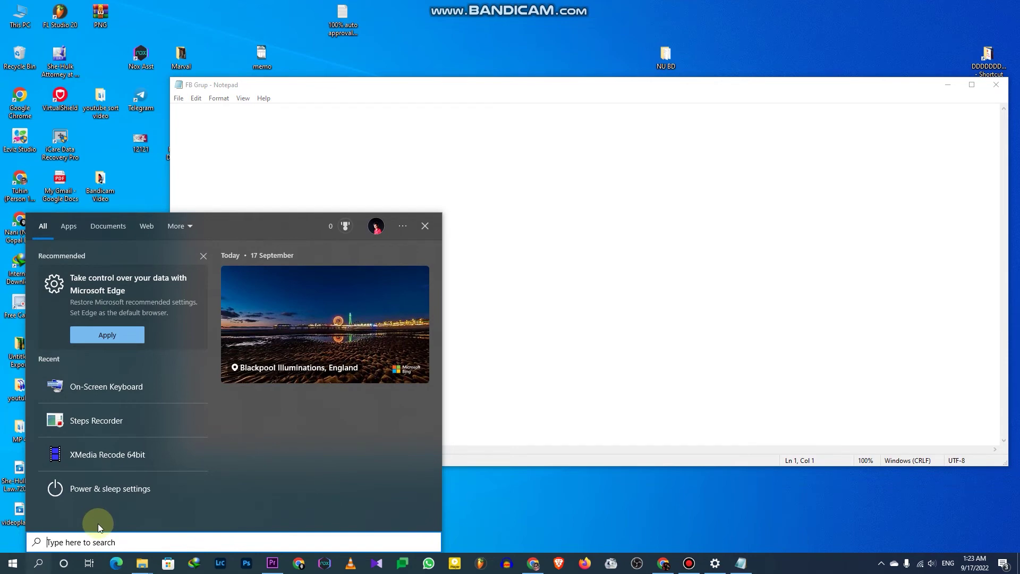
text(o)
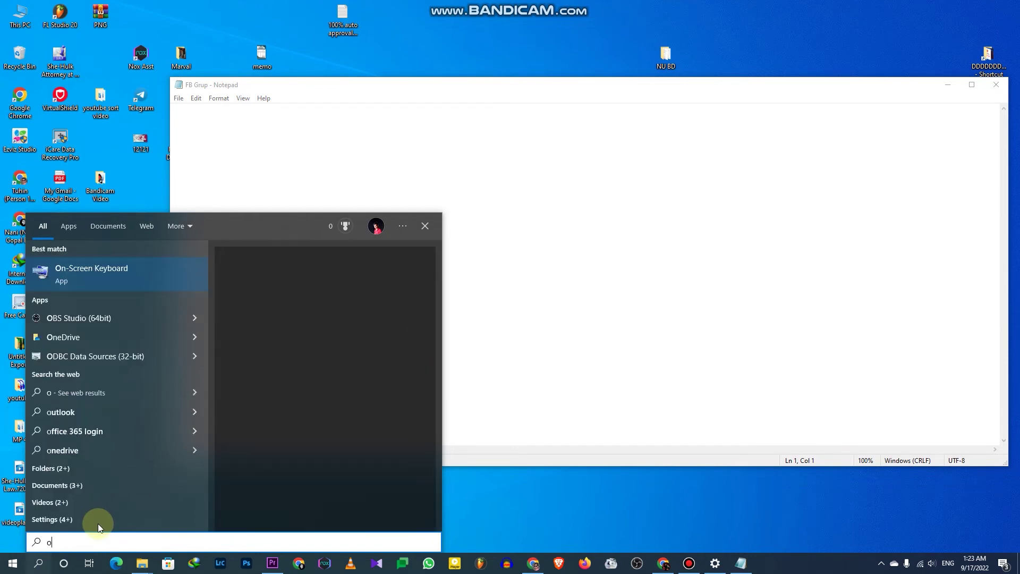
text(n)
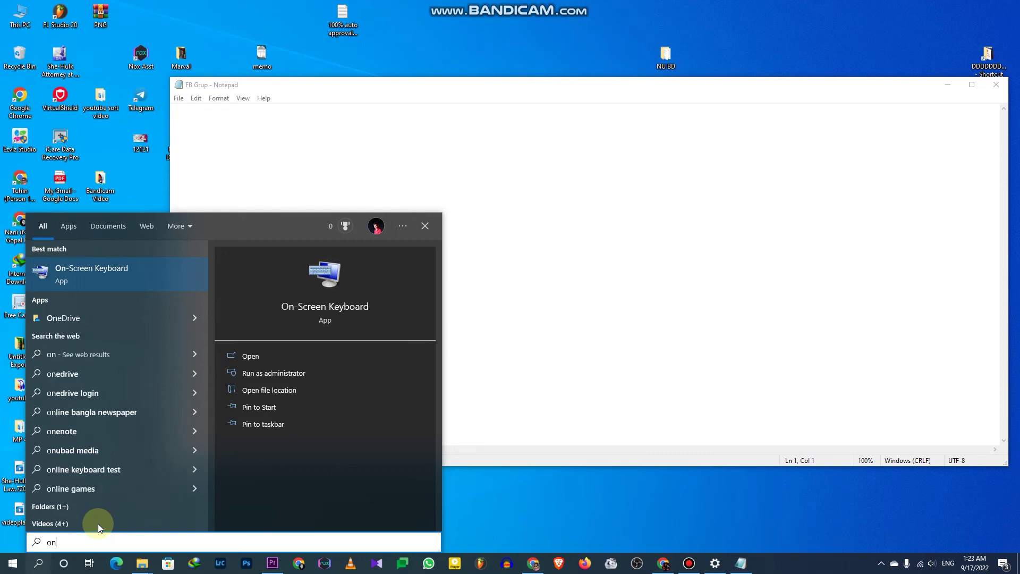
click(59, 268)
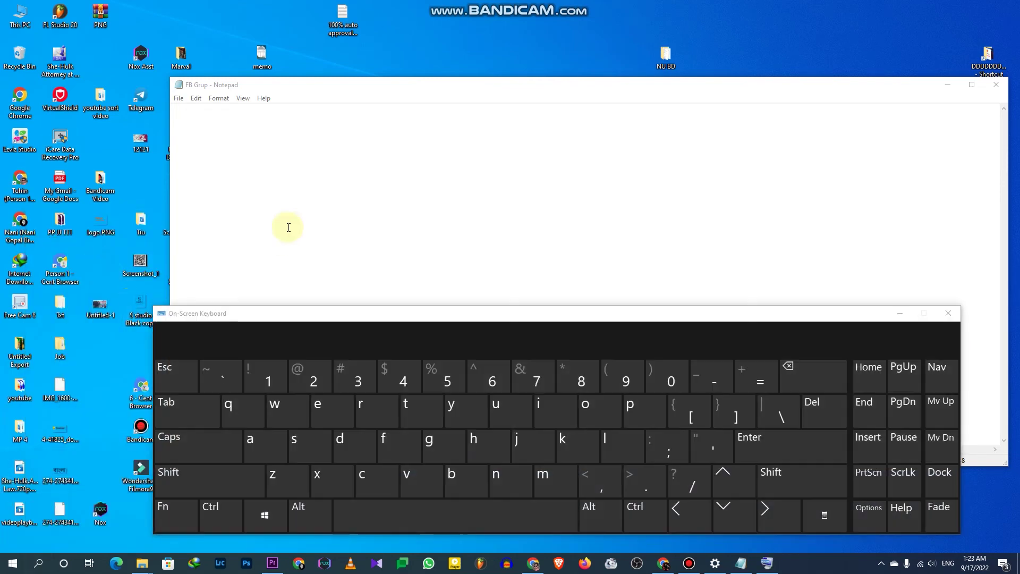
drag(366, 306, 343, 240)
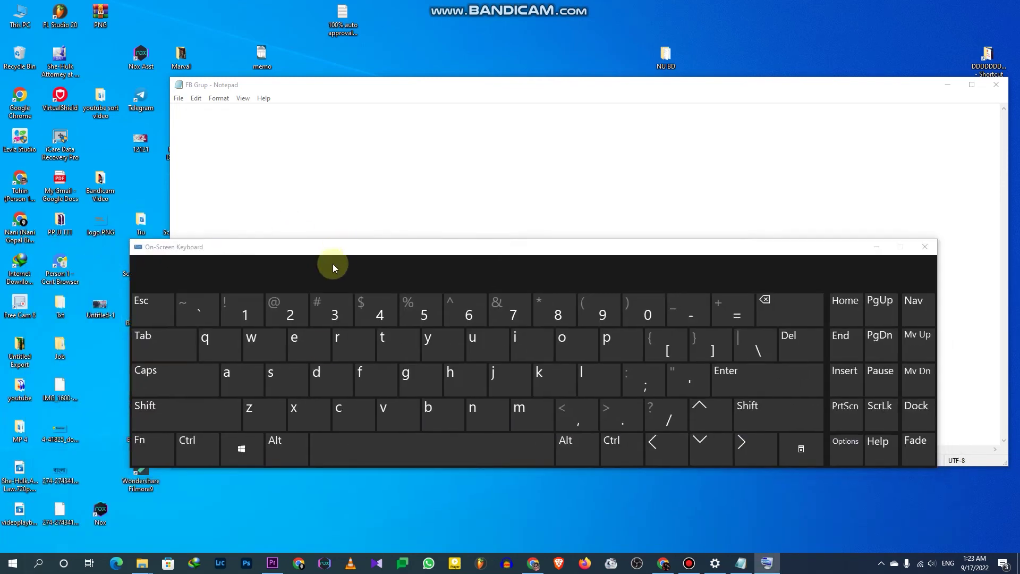
click(256, 342)
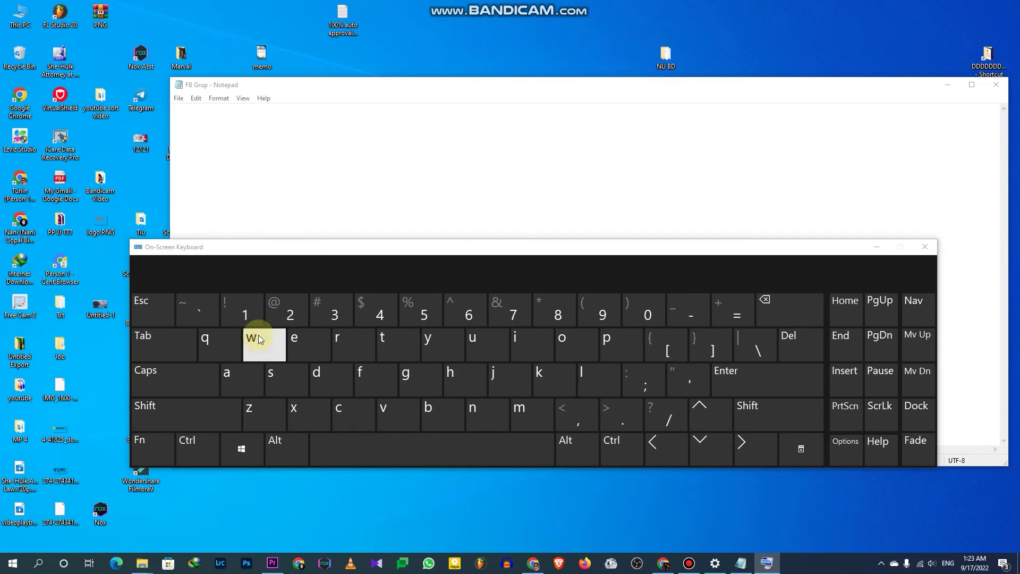
click(237, 120)
click(252, 339)
click(252, 339)
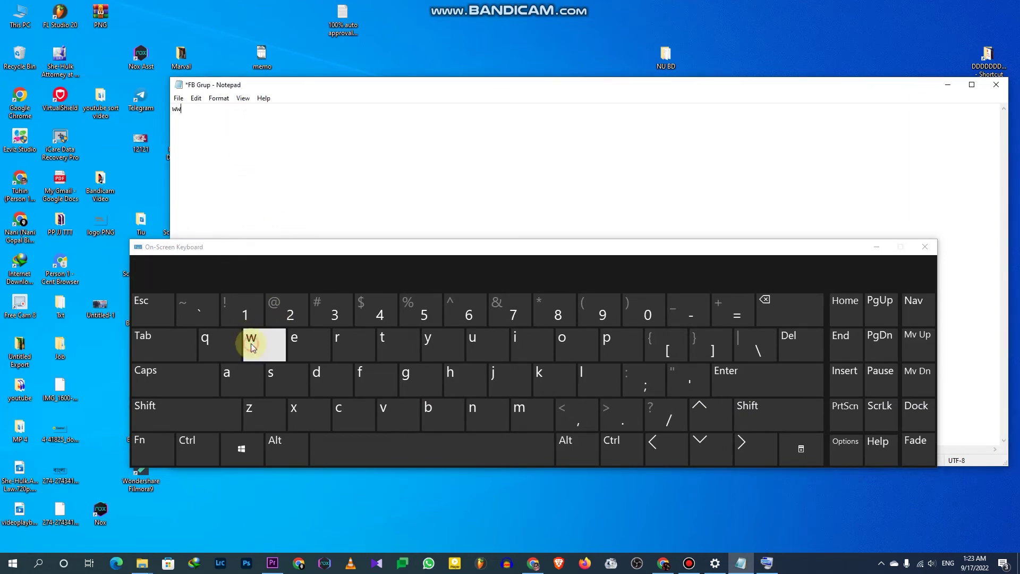
click(252, 339)
click(620, 416)
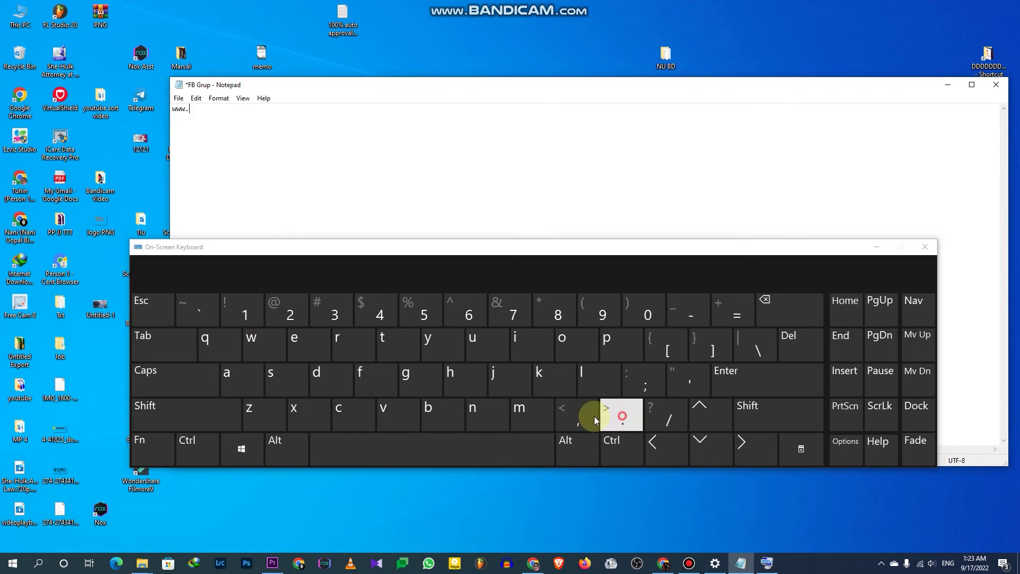
click(254, 310)
click(297, 316)
click(333, 314)
click(380, 313)
click(420, 311)
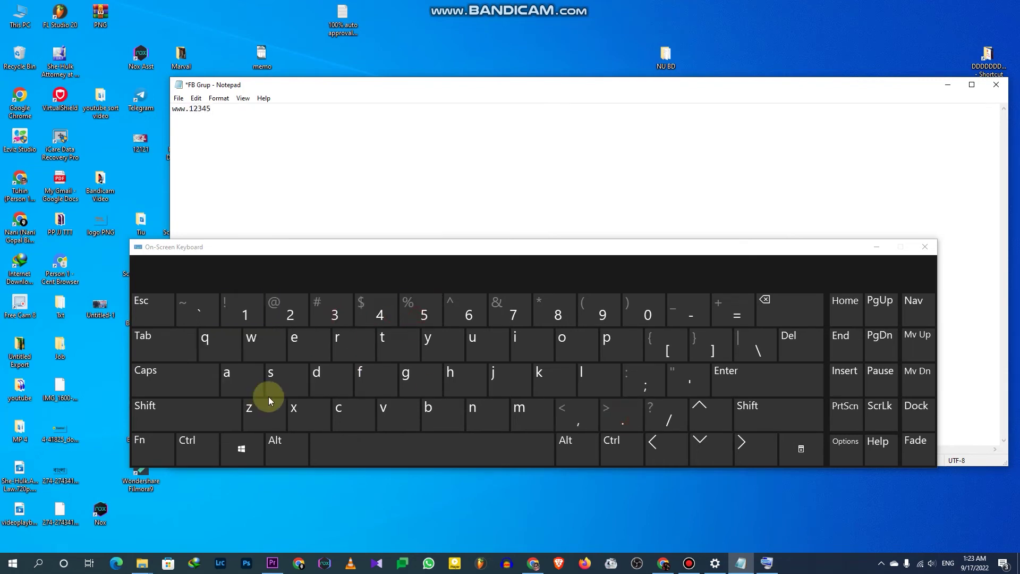
click(612, 420)
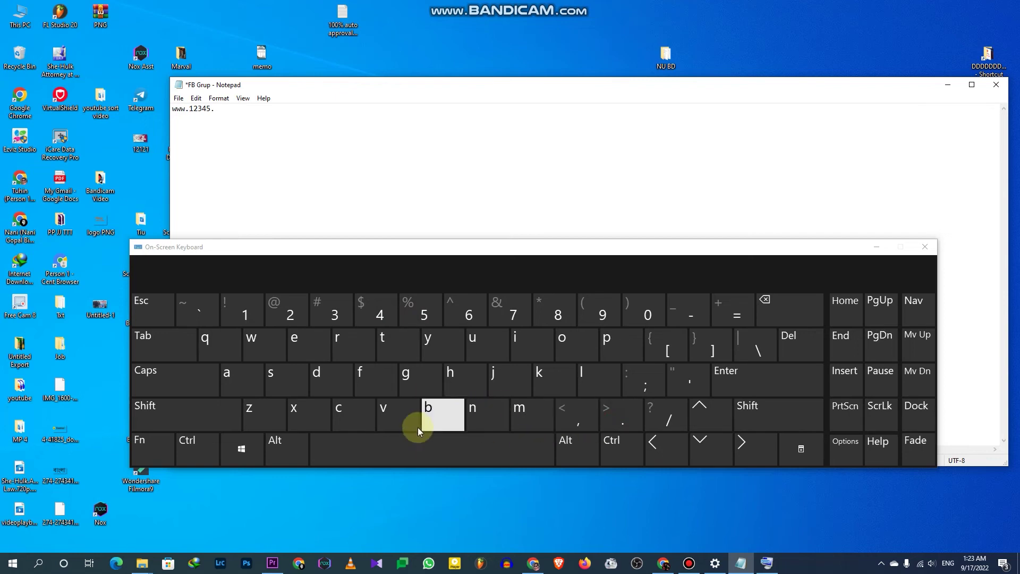
click(352, 416)
click(567, 343)
click(521, 410)
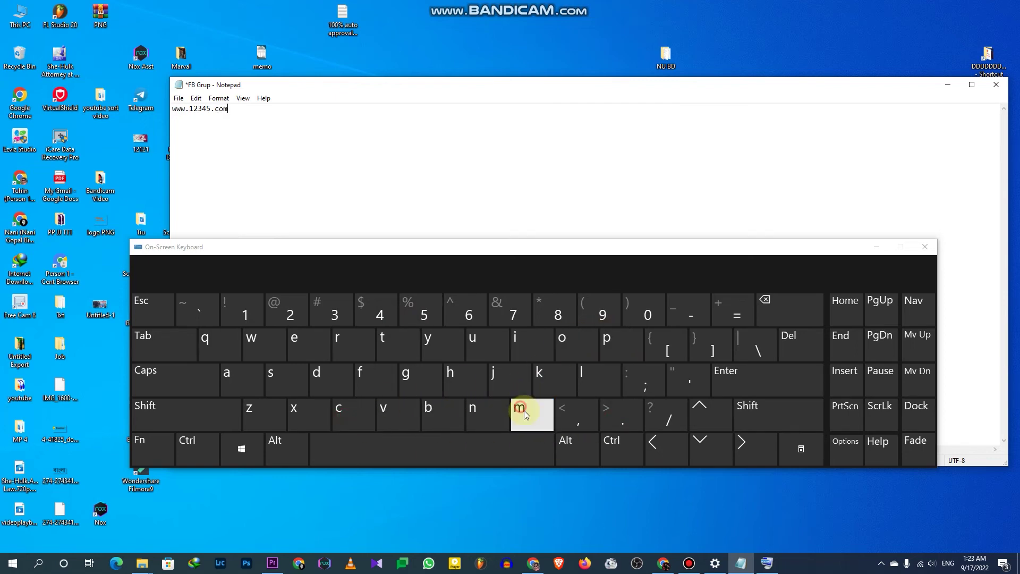
- Close the On-Screen Keyboard and bring up Windows dictation for the FB Grup note
click(194, 445)
key(ctrl+super+o)
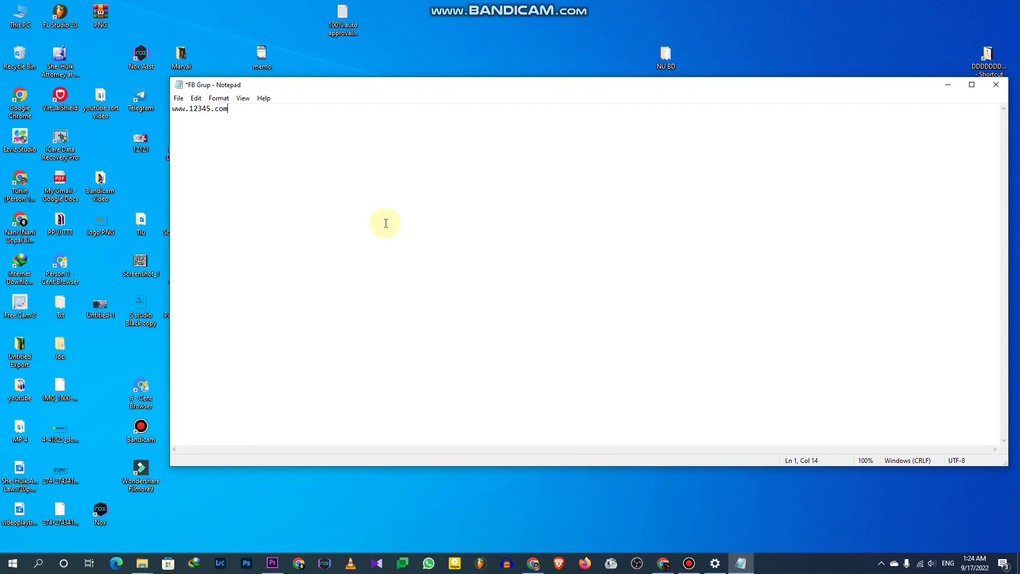
key(super+h)
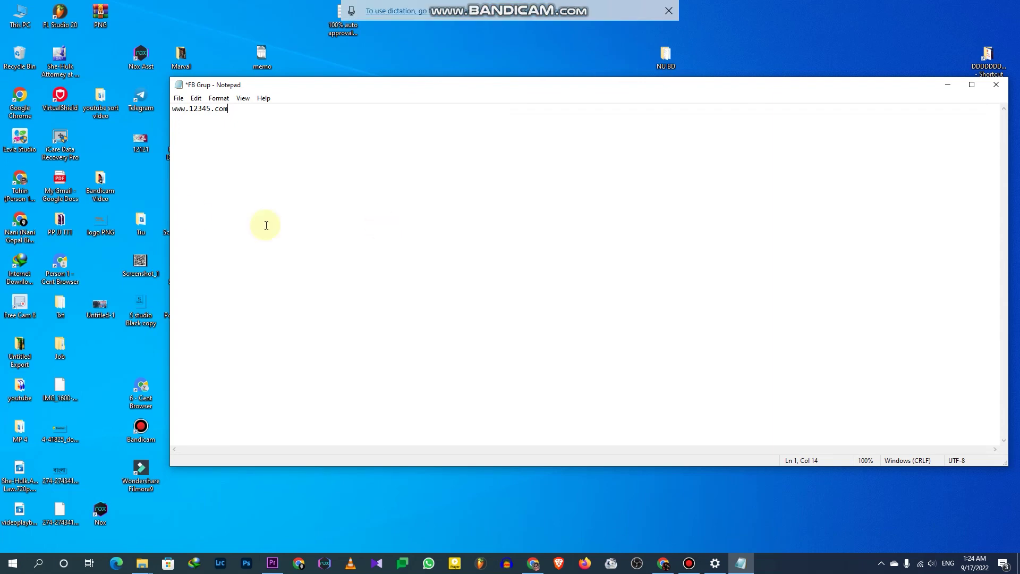
- Turn on online speech recognition in the Speech privacy settings, agree to contribute voice clips, and minimize Settings
click(451, 12)
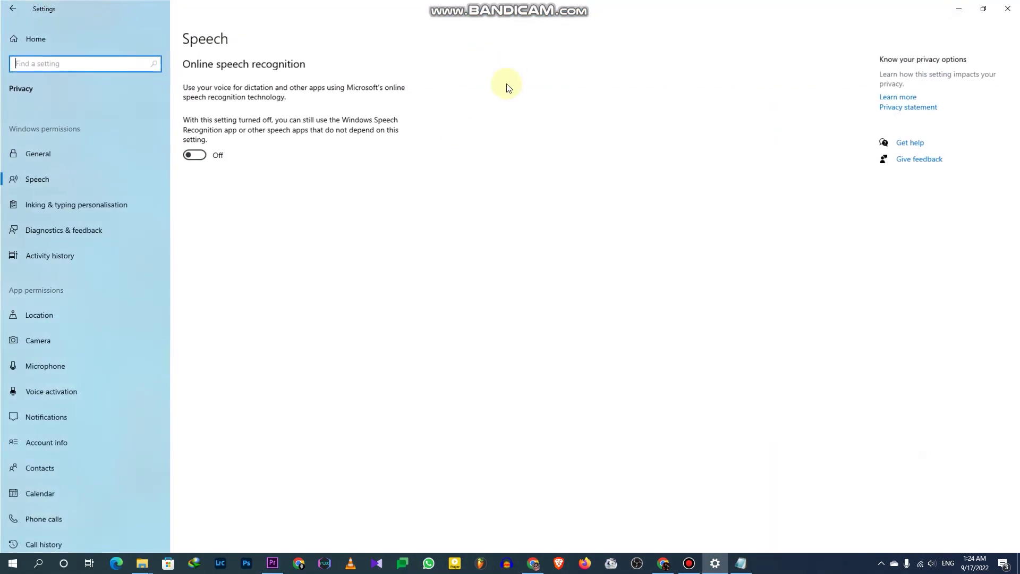
click(194, 156)
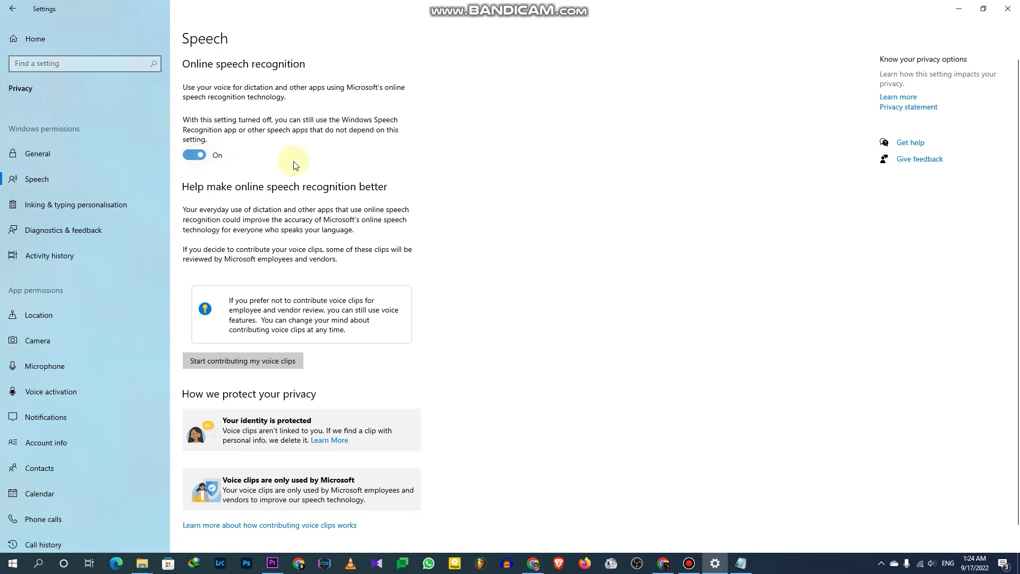
scroll(334, 230, down, 1)
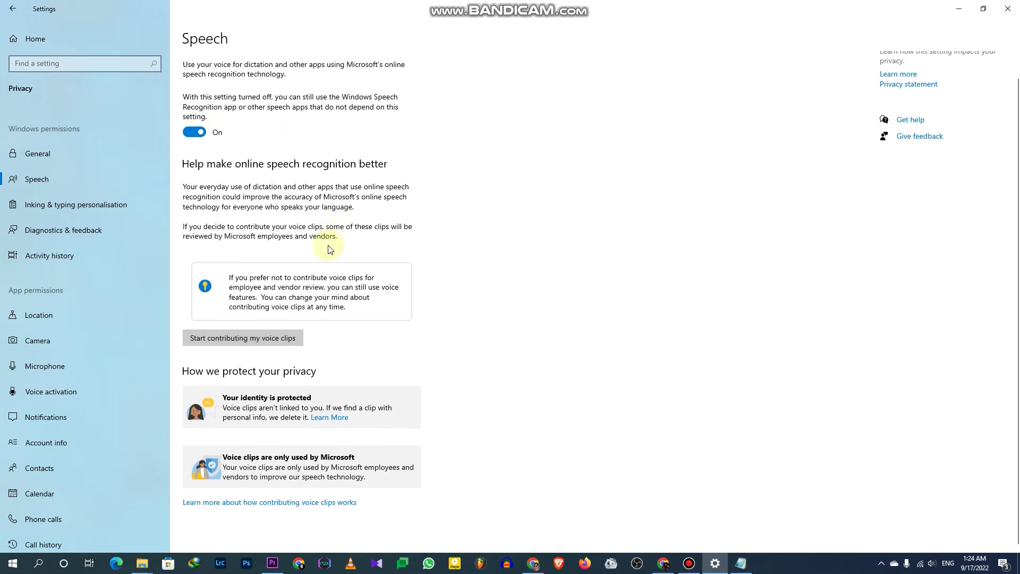
click(230, 340)
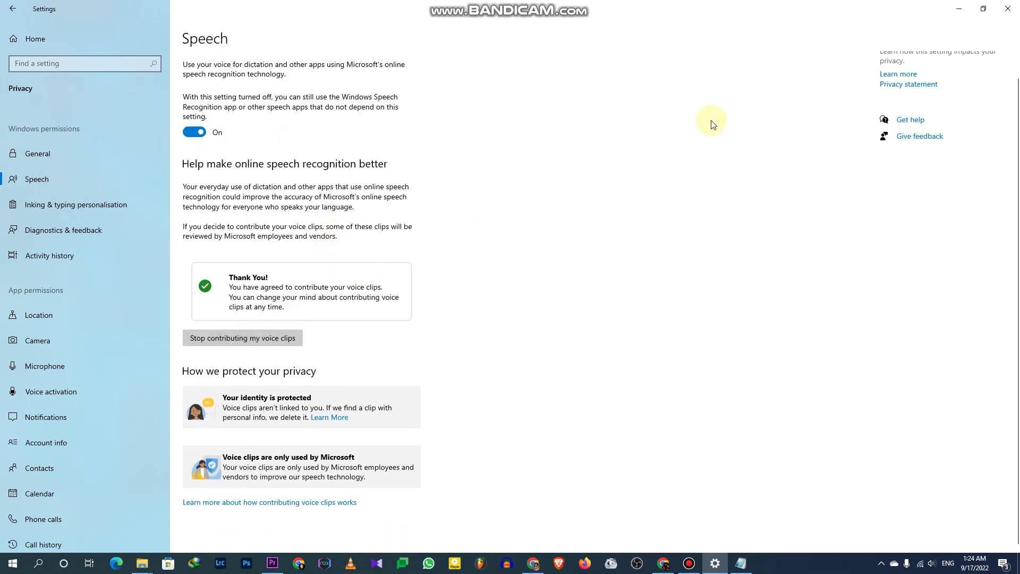
click(955, 10)
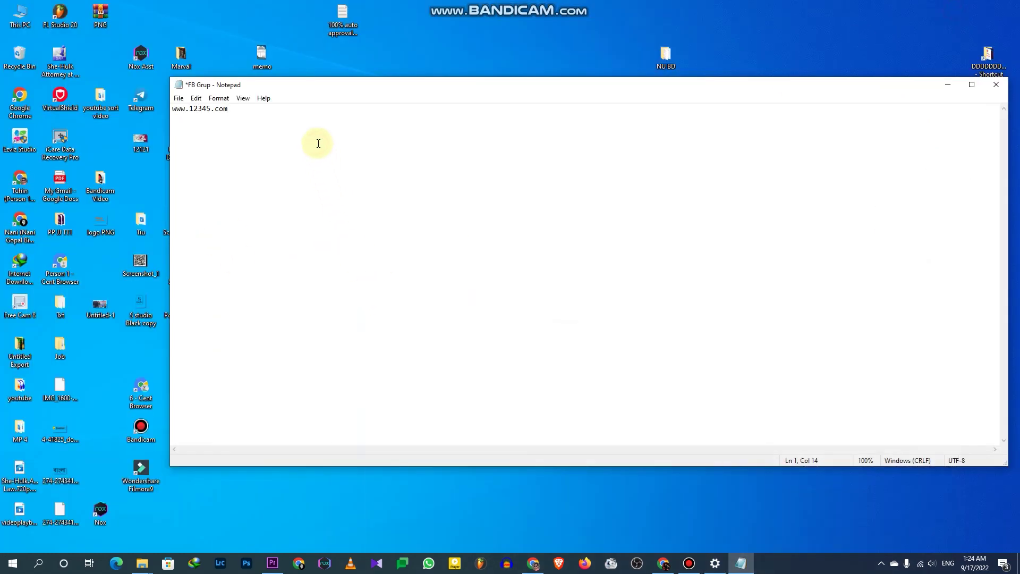
key(super+h)
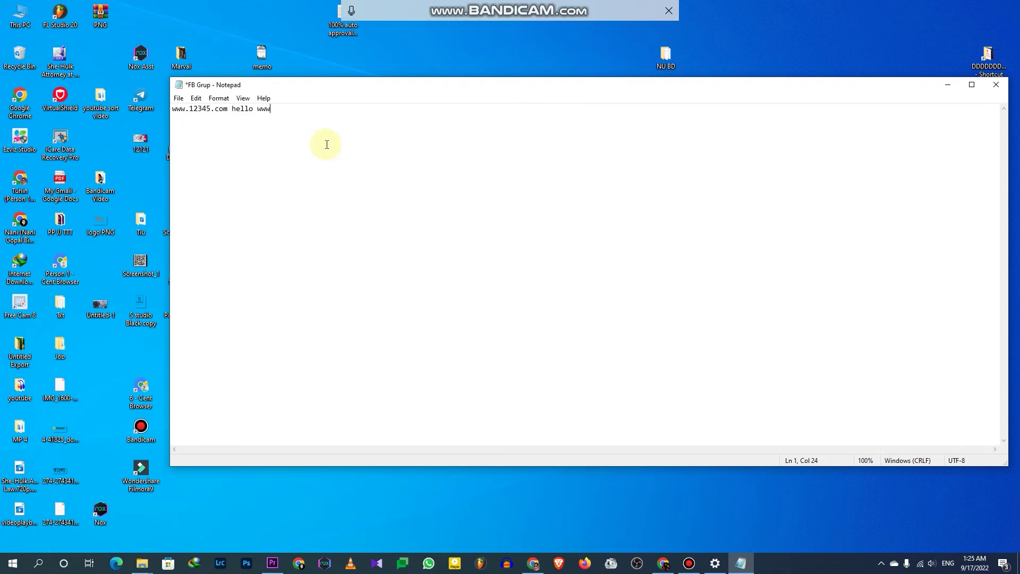
click(359, 15)
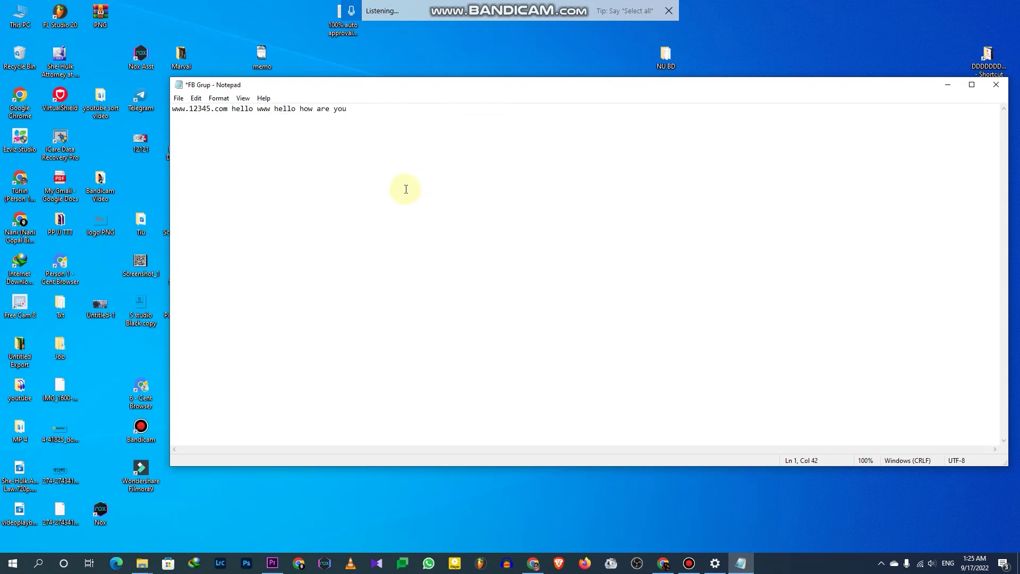
click(669, 10)
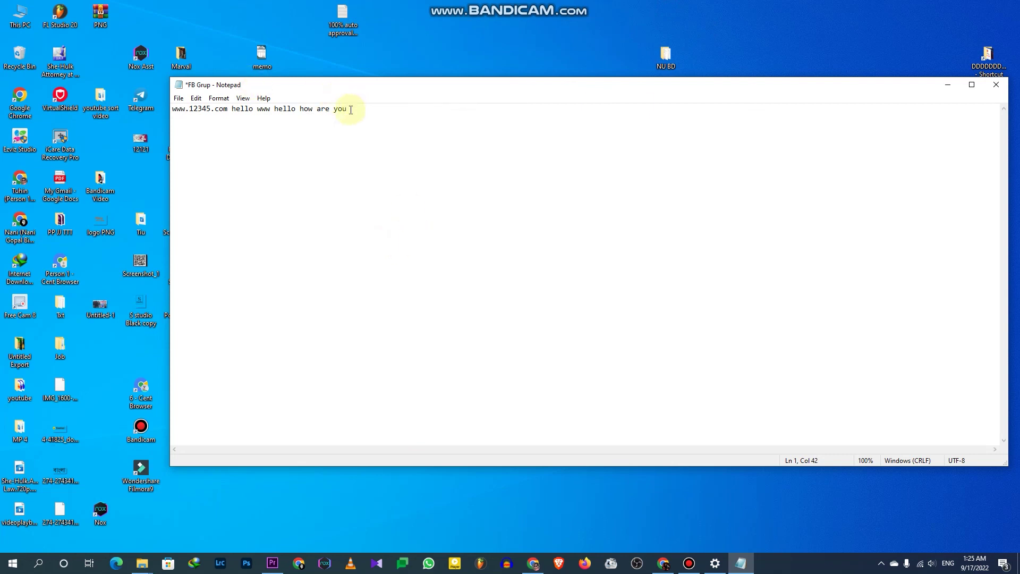
drag(351, 109, 180, 119)
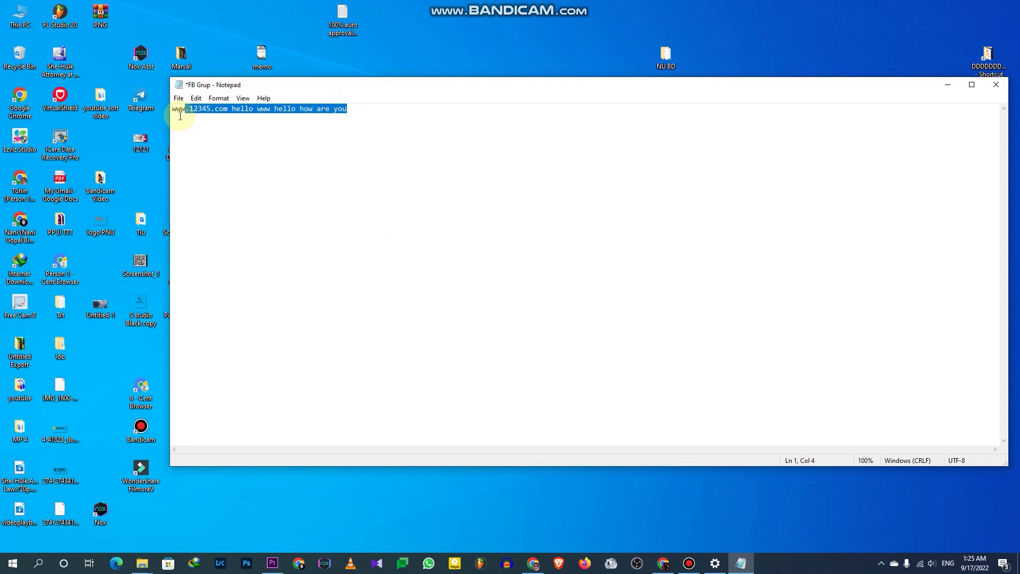
click(180, 116)
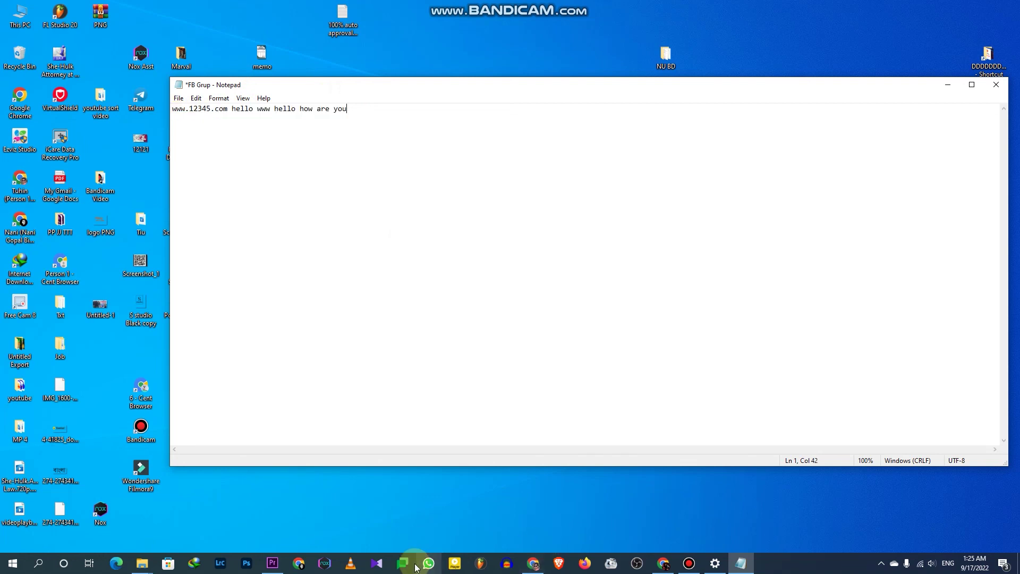